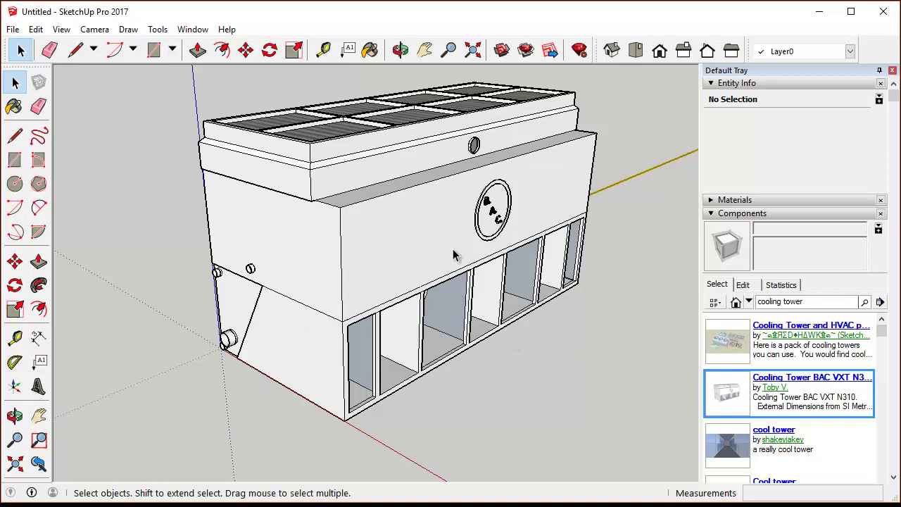
Show SketchUp's File menu export options for the BAC cooling tower model.
click(13, 29)
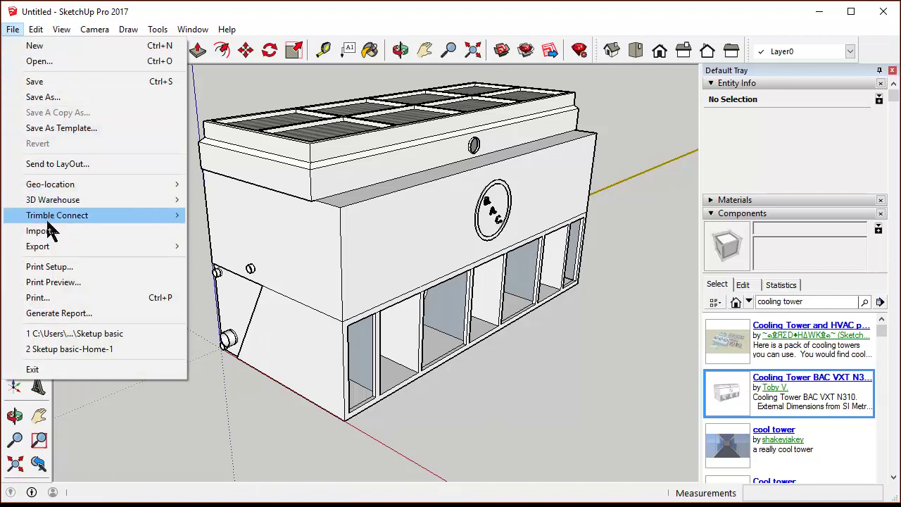
mouse_move(38, 246)
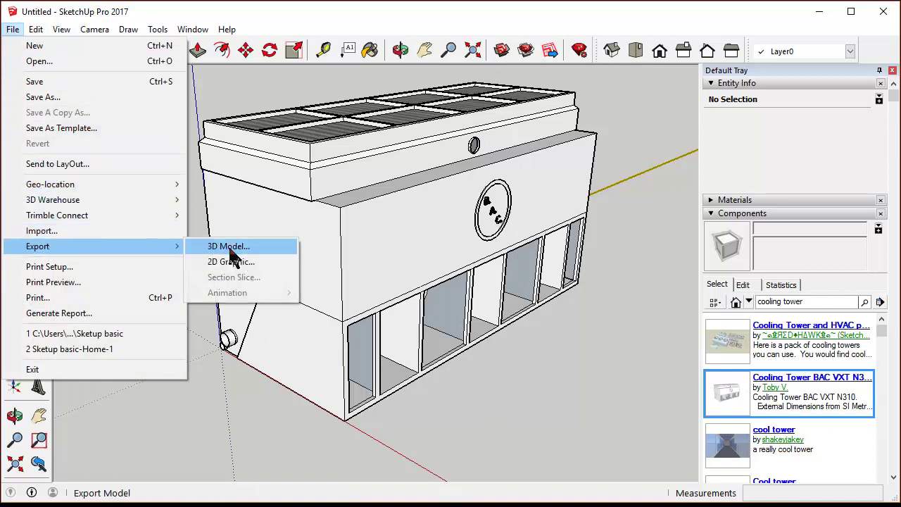
Begin a 3D Model export as AutoCAD DWG into Equipment Templates, then cancel without exporting.
click(233, 248)
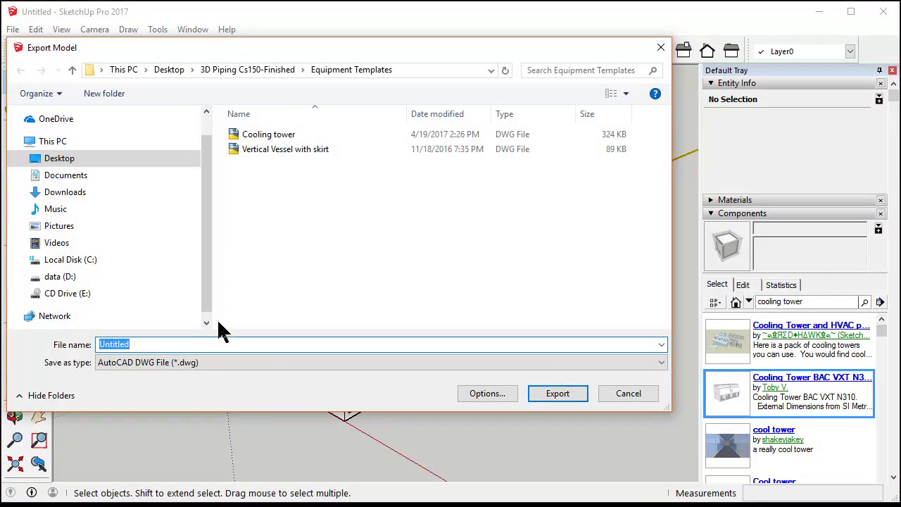
click(203, 363)
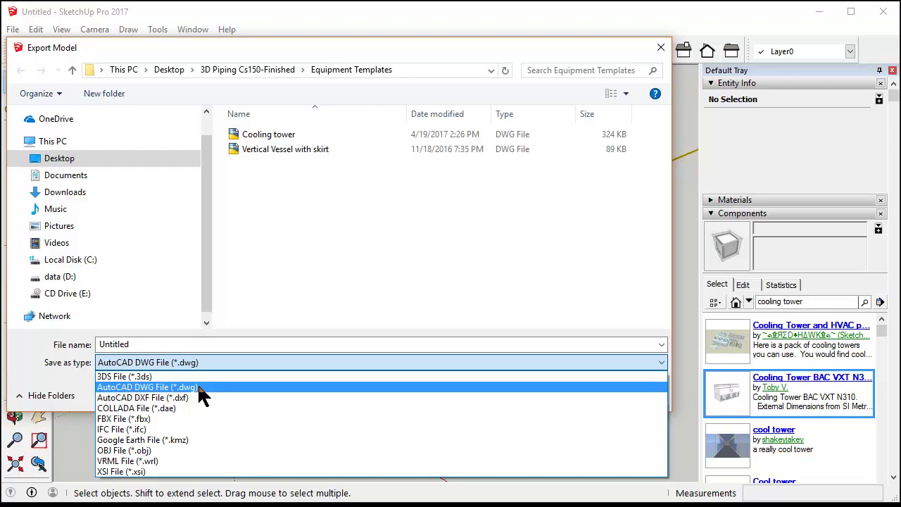
click(262, 73)
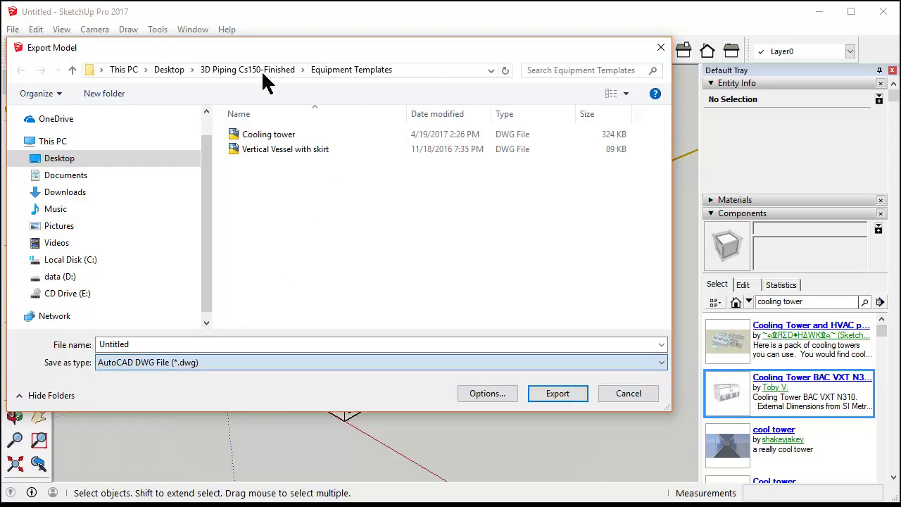
click(262, 73)
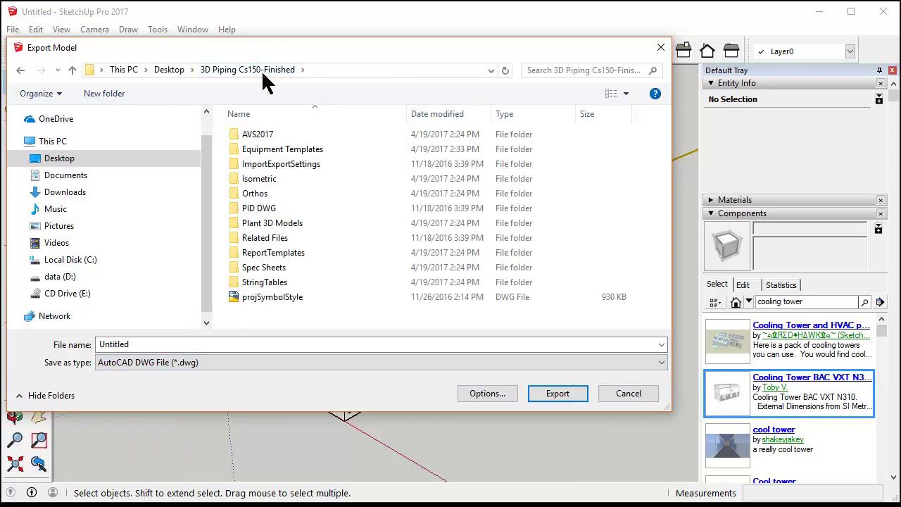
double_click(299, 152)
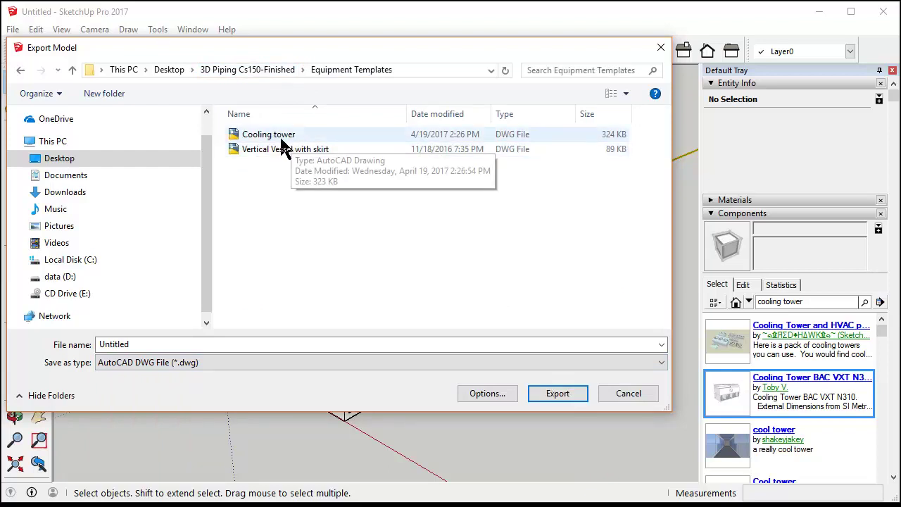
mouse_move(268, 133)
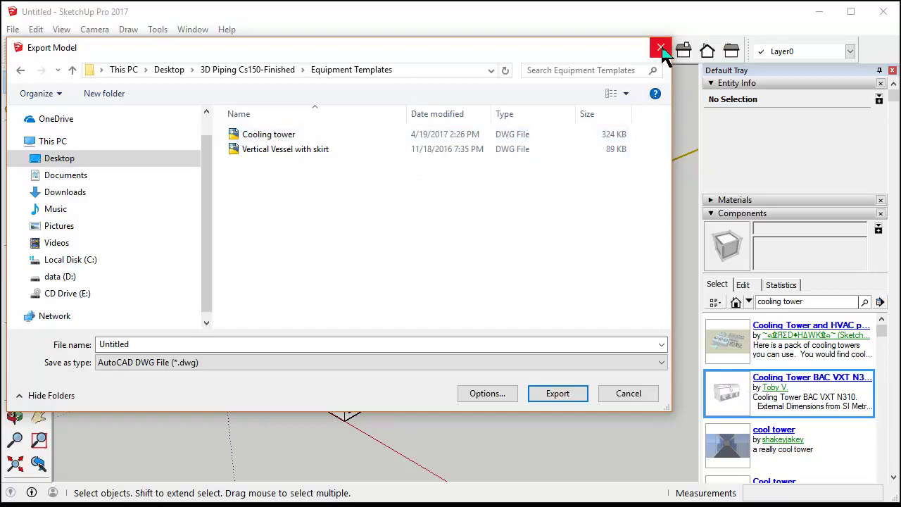
click(660, 47)
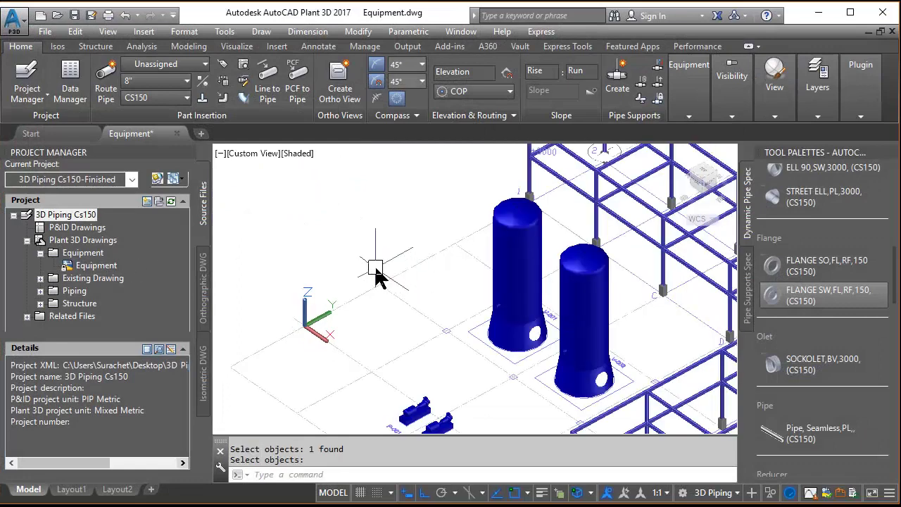
Insert Cooling tower.dwg from Equipment Templates as an unexploded block, accepting the block redefinition.
text(i)
key(Return)
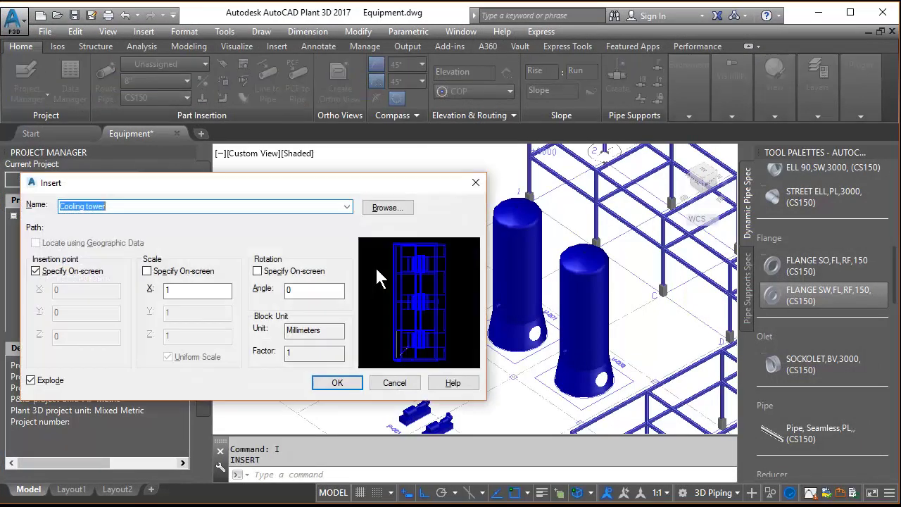
click(385, 207)
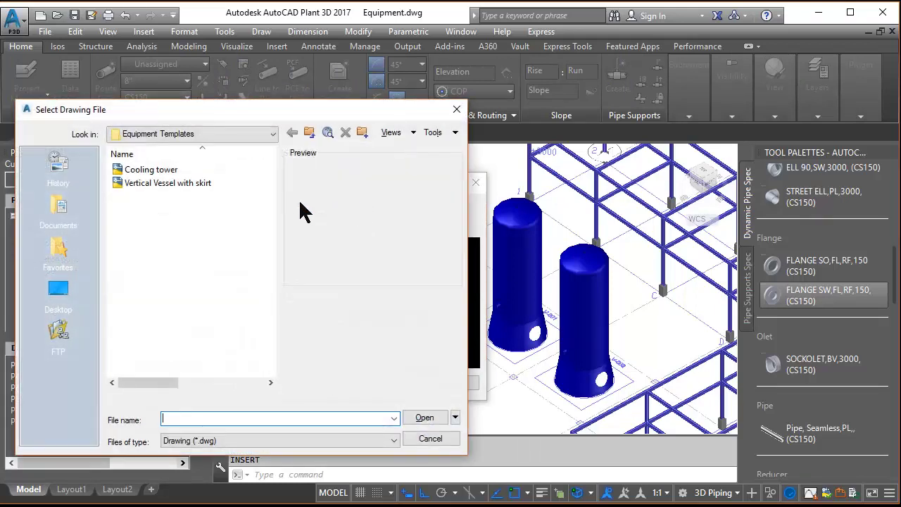
click(176, 171)
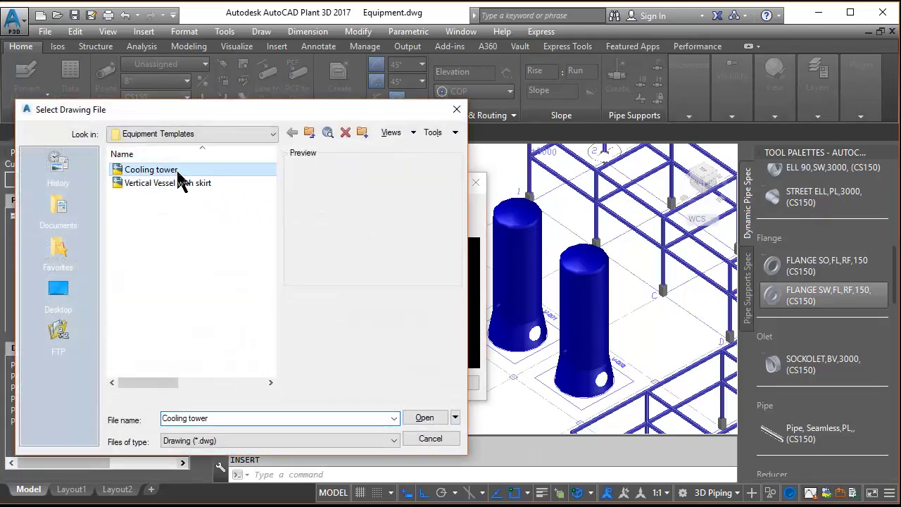
click(412, 418)
click(61, 381)
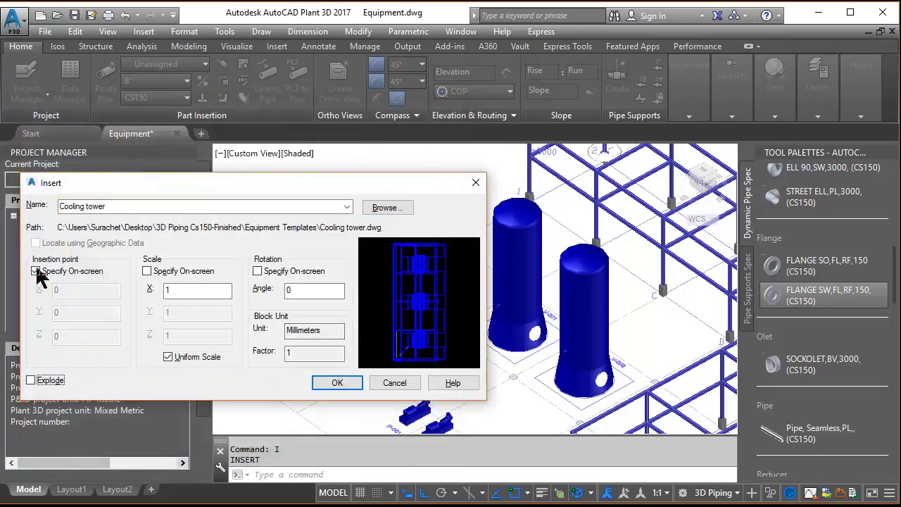
click(339, 384)
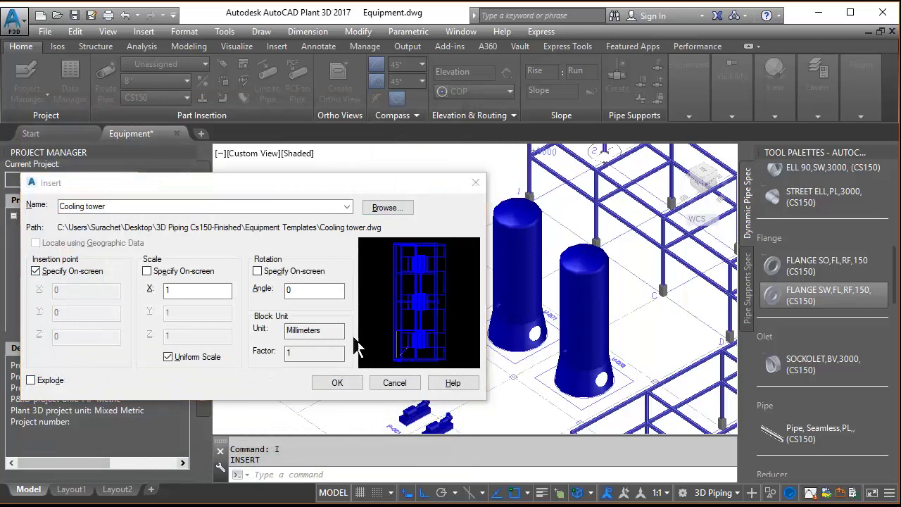
click(500, 233)
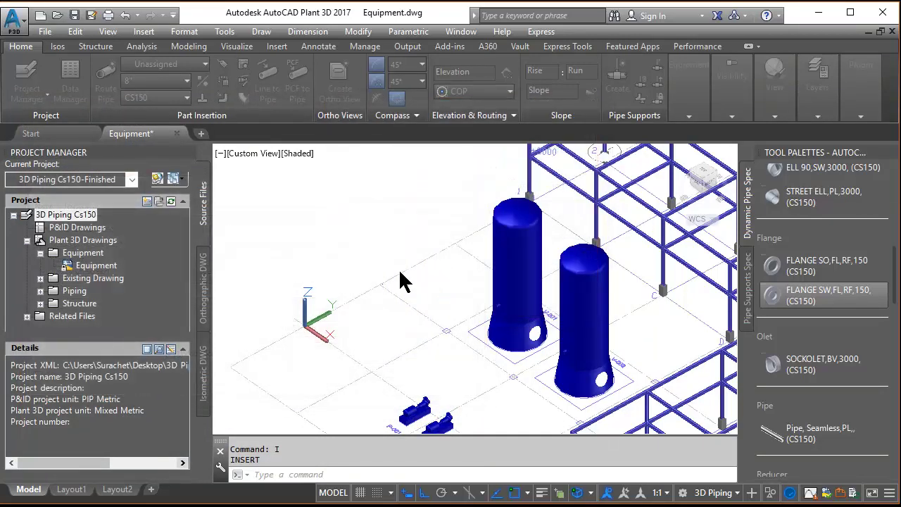
Place the Cooling tower block in Equipment.dwg and zoom in on its round nozzle.
scroll(397, 285, up, 3)
scroll(371, 298, up, 2)
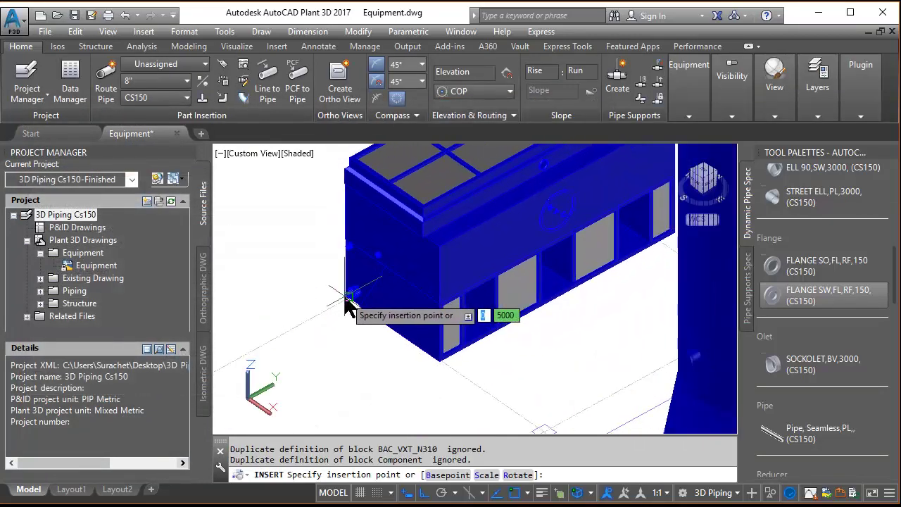
click(348, 303)
scroll(363, 300, up, 2)
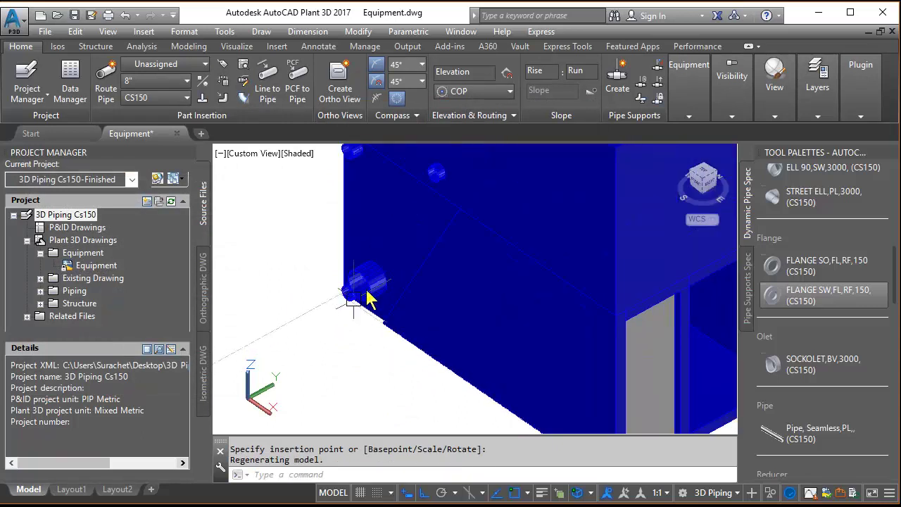
scroll(369, 289, up, 2)
scroll(376, 288, down, 1)
click(383, 297)
scroll(352, 261, up, 2)
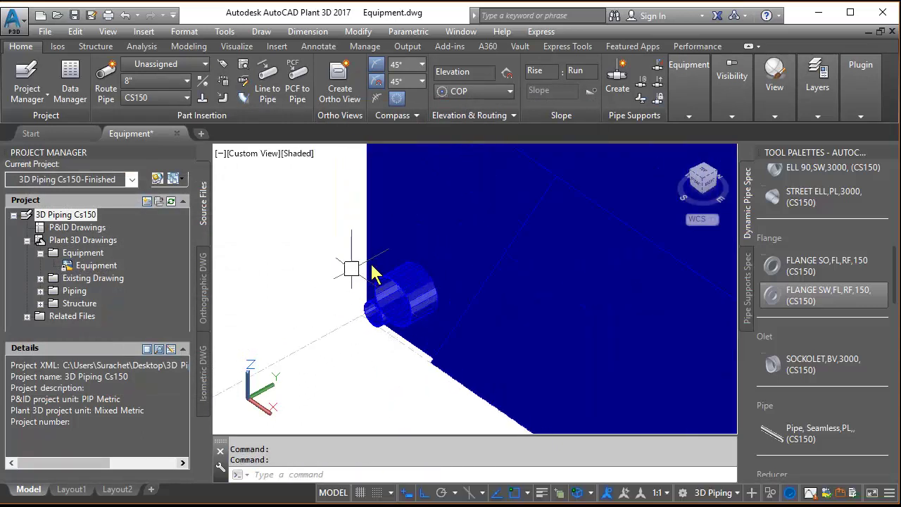
middle_drag(428, 362, 394, 349)
scroll(366, 275, up, 1)
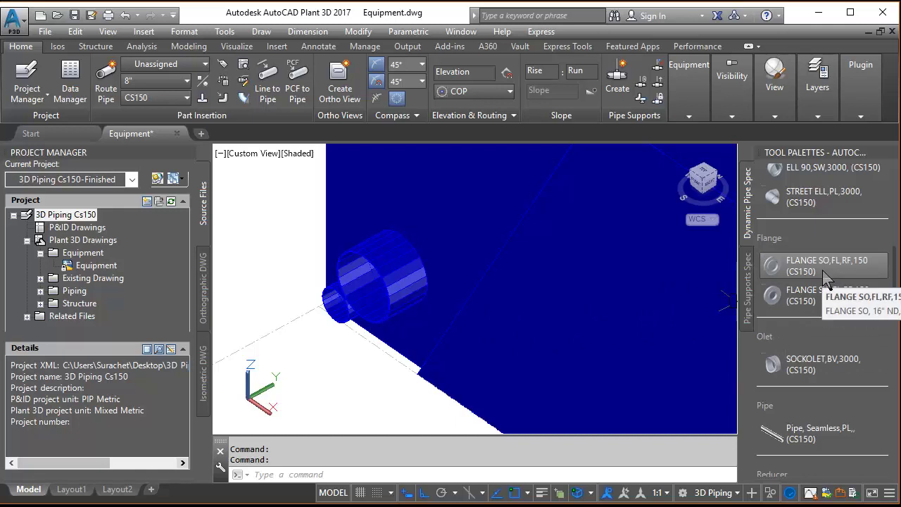
Place a FLANGE SO,FL,RF,150 (CS150) in front of the tower nozzle at 90° rotation.
click(827, 278)
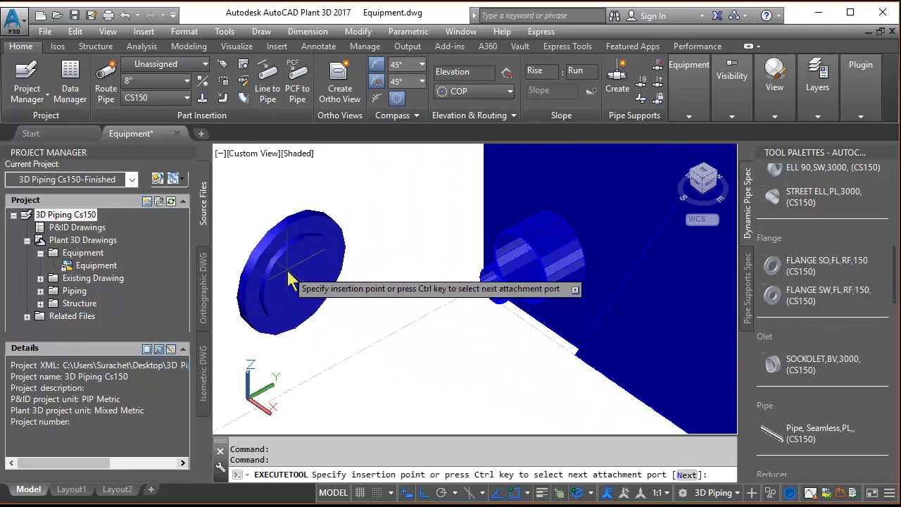
click(289, 279)
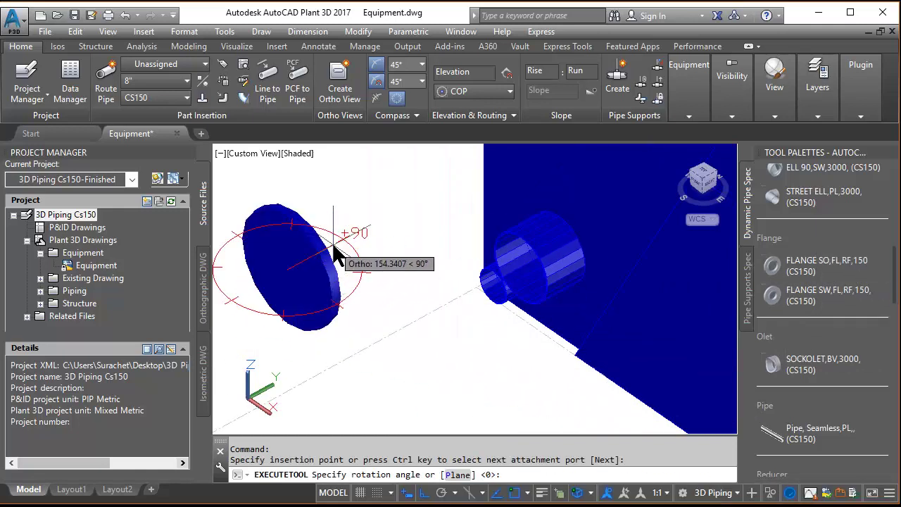
click(331, 200)
key(Escape)
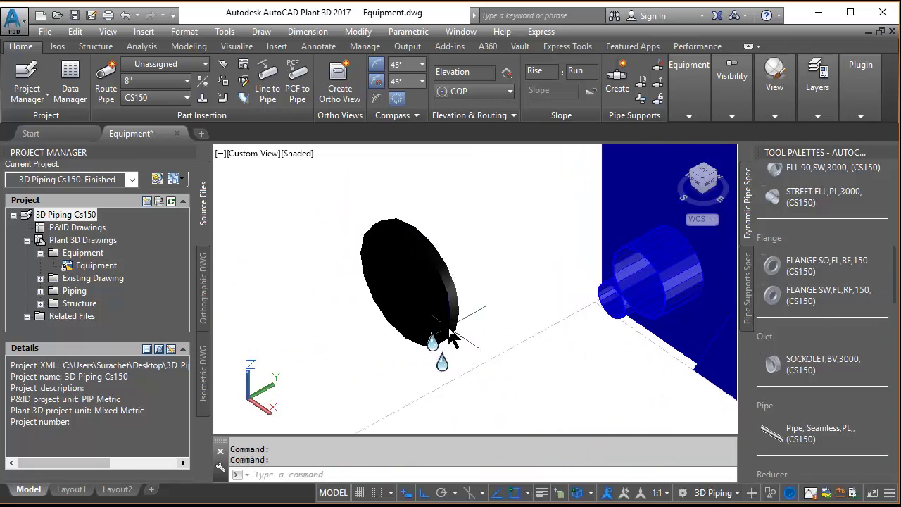
scroll(394, 352, up, 1)
scroll(344, 396, up, 1)
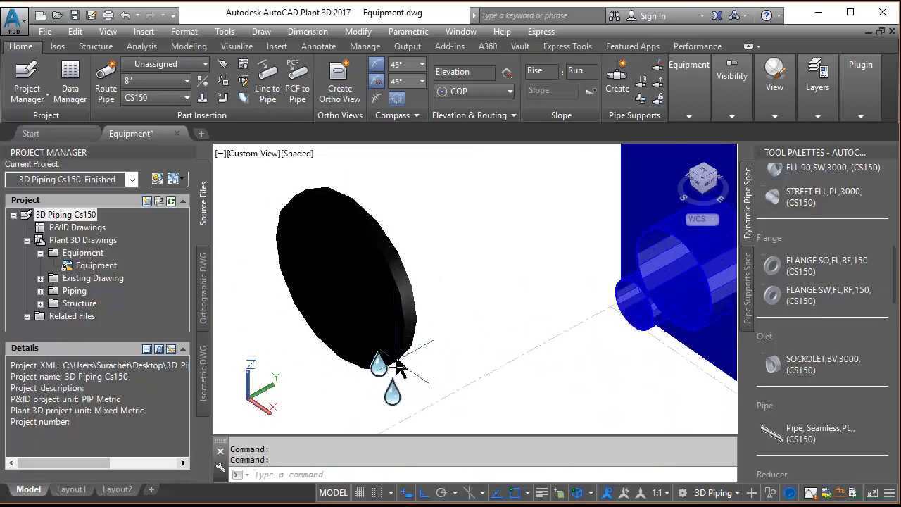
text(x)
key(Return)
Explode the flange block down to a plain 3D solid.
click(385, 291)
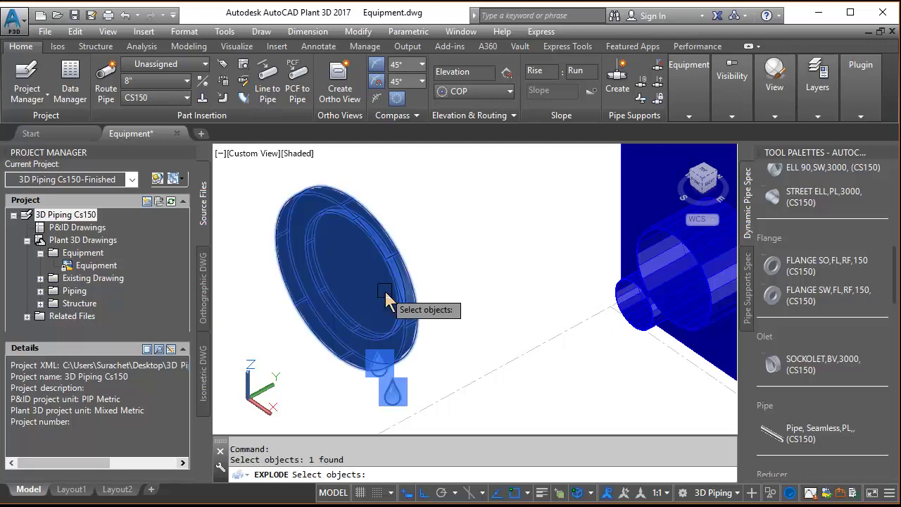
key(Return)
double_click(381, 291)
key(Return)
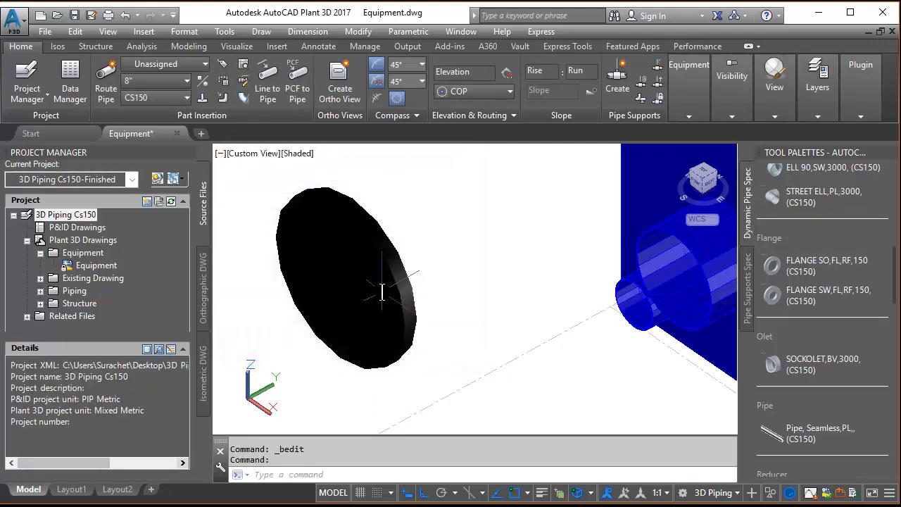
text(x)
key(Return)
click(381, 289)
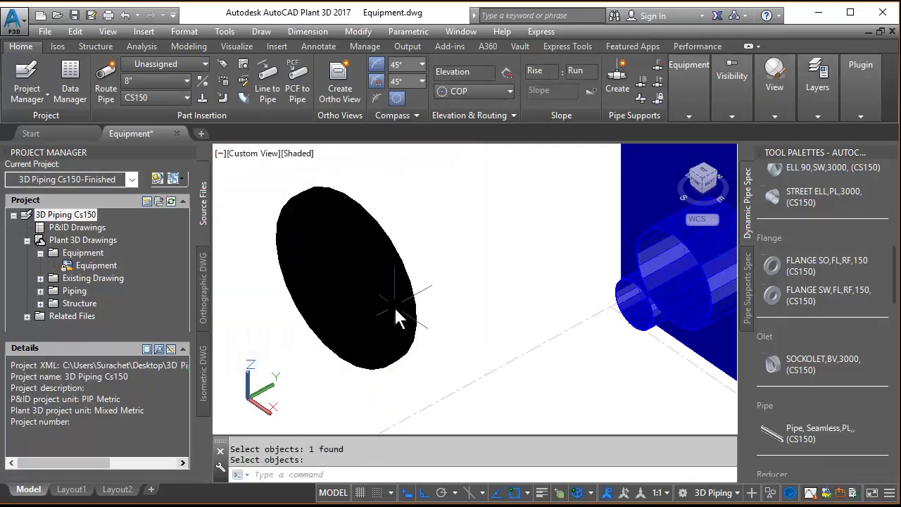
scroll(399, 310, down, 2)
key(Return)
Set the flange solid's colour to Blue and close the Project Manager palette.
shift+middle_drag(399, 310, 387, 312)
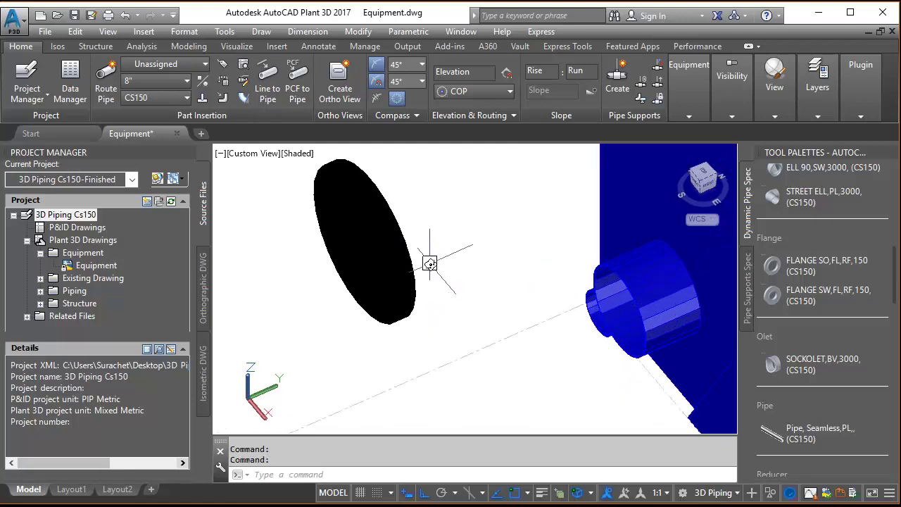
click(388, 312)
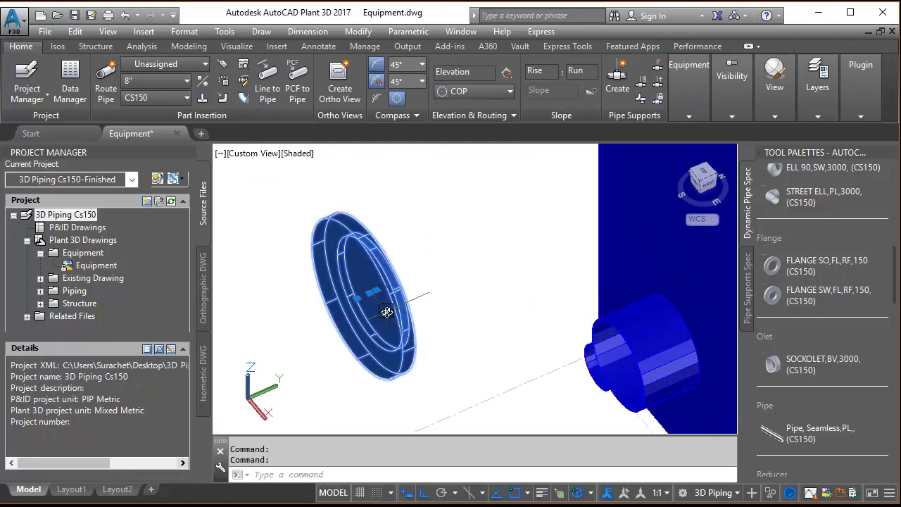
right_click(387, 312)
click(431, 288)
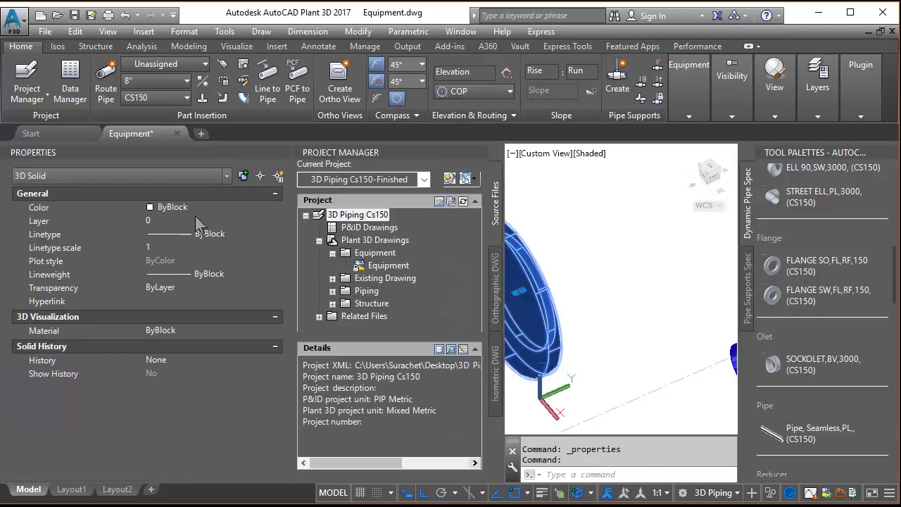
click(198, 211)
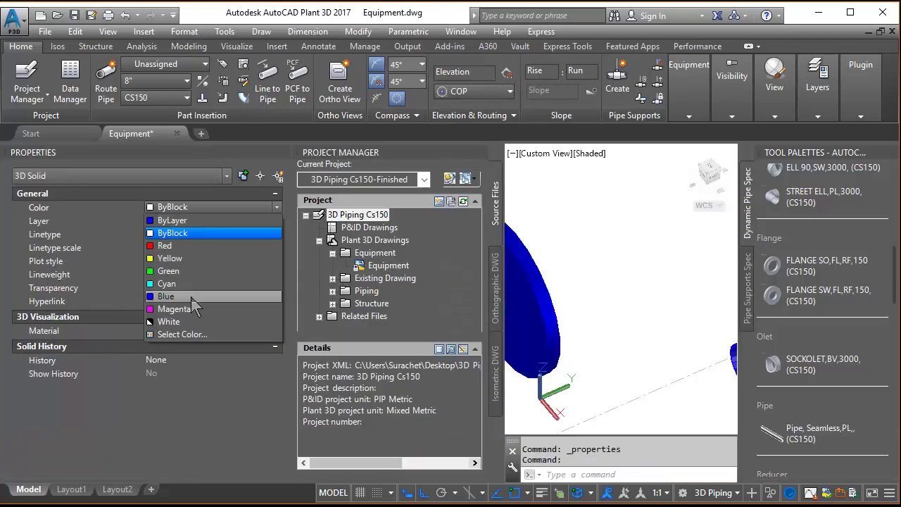
click(169, 296)
click(481, 153)
key(Escape)
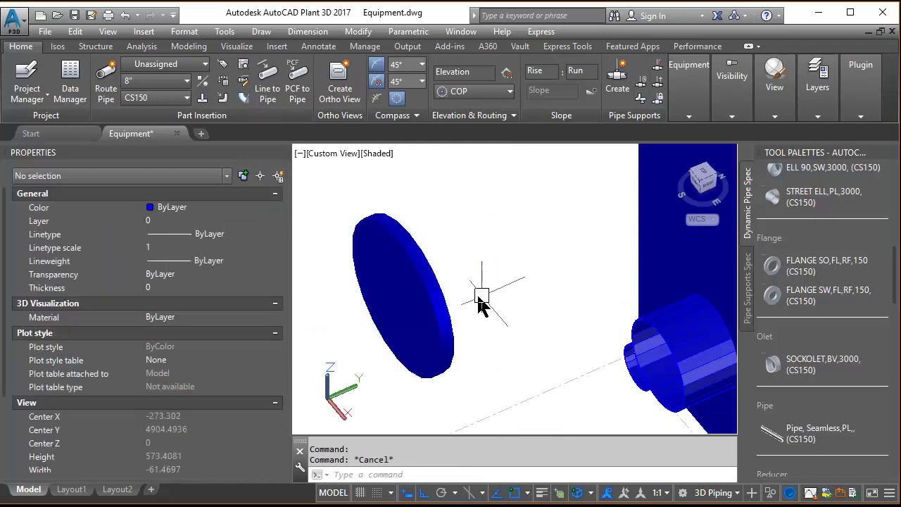
Start moving the flange, snapping its circle centre as the base point.
mouse_move(458, 322)
shift+middle_down()
mouse_move(414, 319)
mouse_move(594, 219)
shift+middle_up()
scroll(597, 216, up, 3)
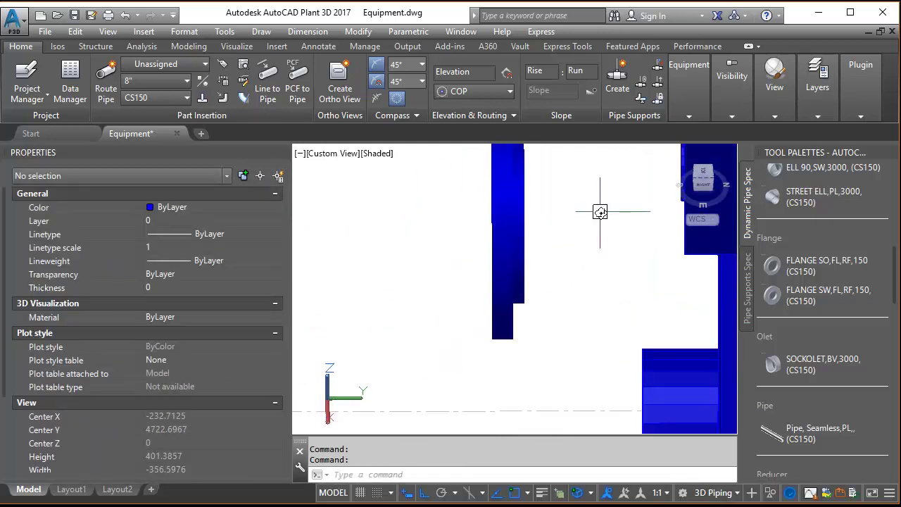
text(m)
key(Return)
click(508, 236)
key(Return)
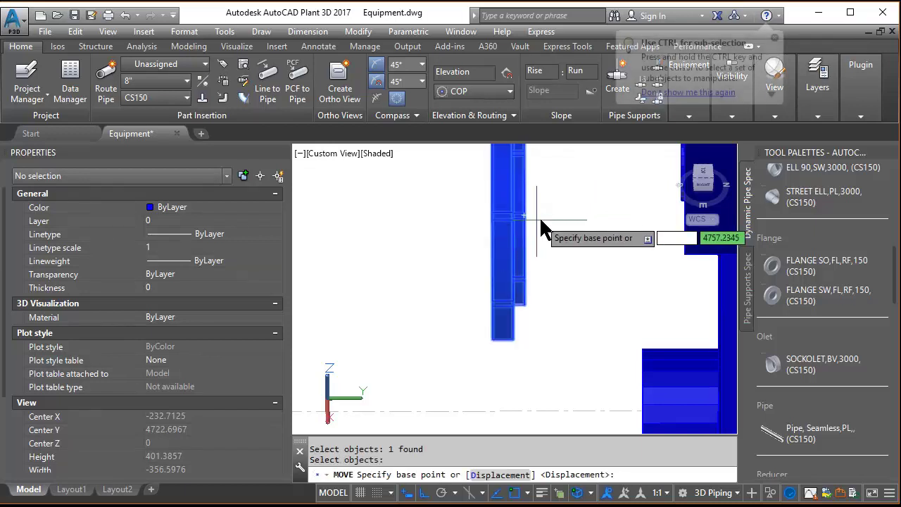
shift+right_click(540, 220)
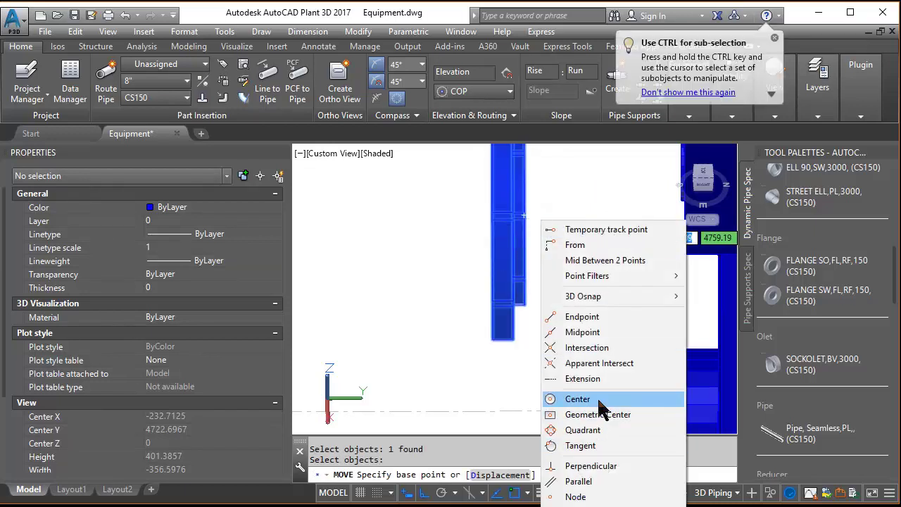
click(548, 400)
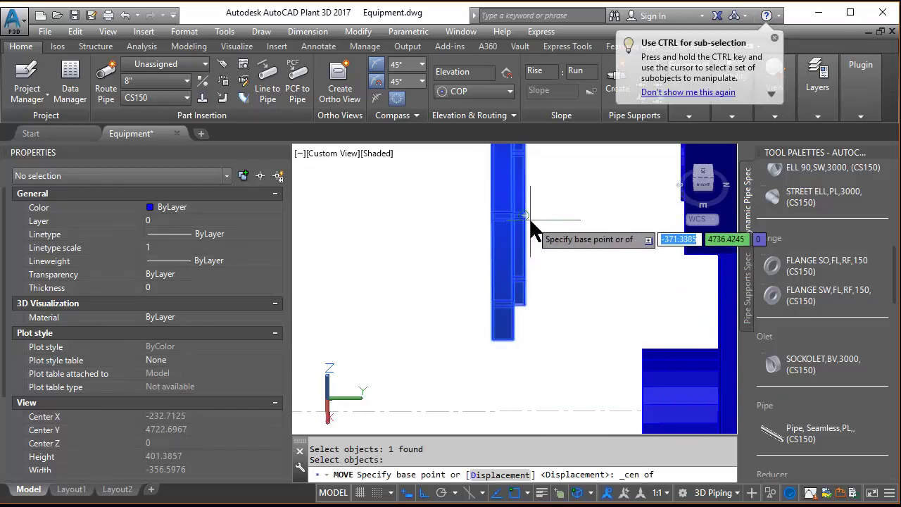
click(529, 229)
Drop the flange onto the nozzle's centre and close the Properties palette.
shift+middle_drag(516, 255, 522, 343)
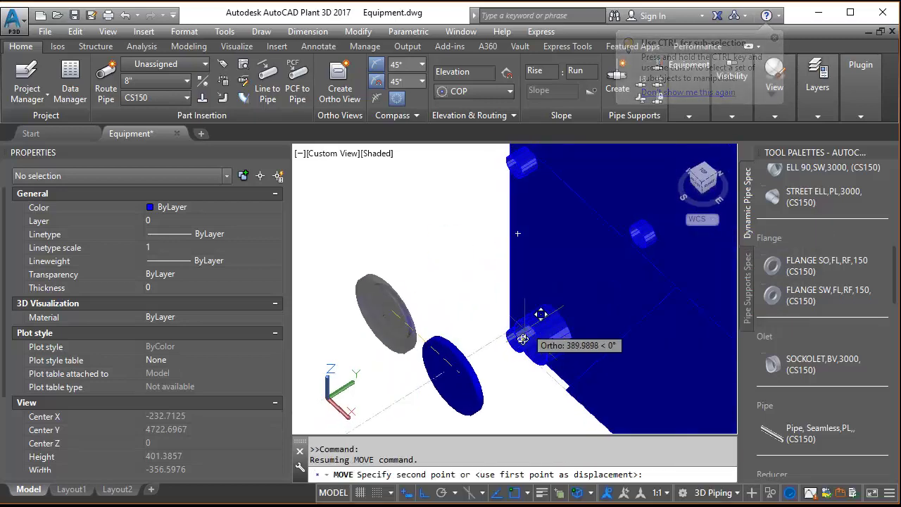
shift+right_click(552, 331)
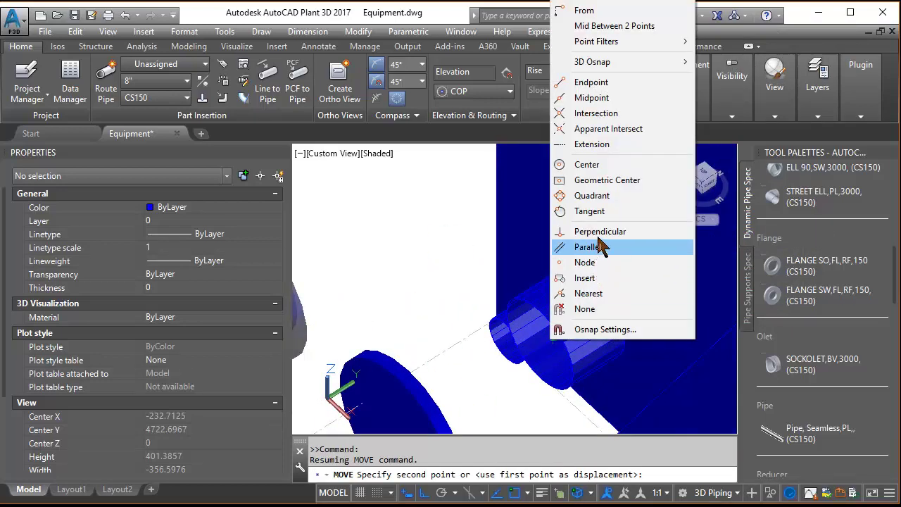
click(579, 165)
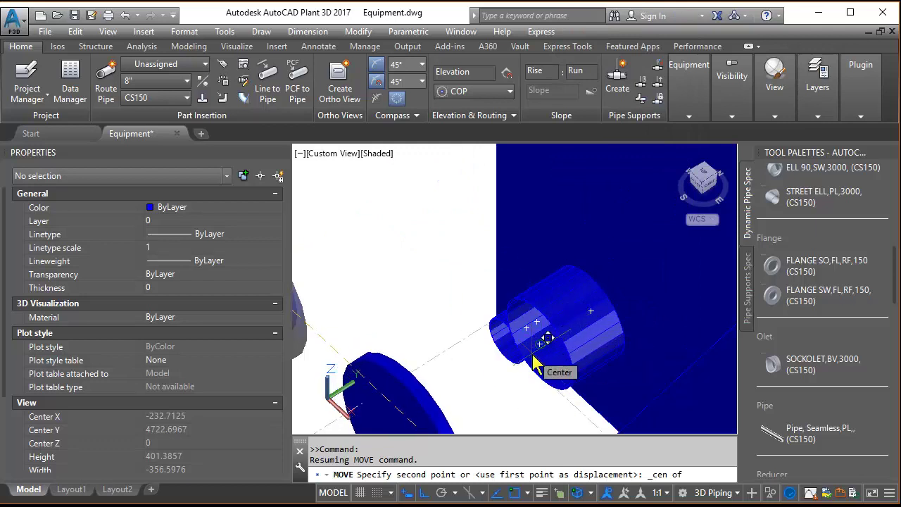
scroll(533, 362, up, 2)
key(Escape)
scroll(534, 363, down, 4)
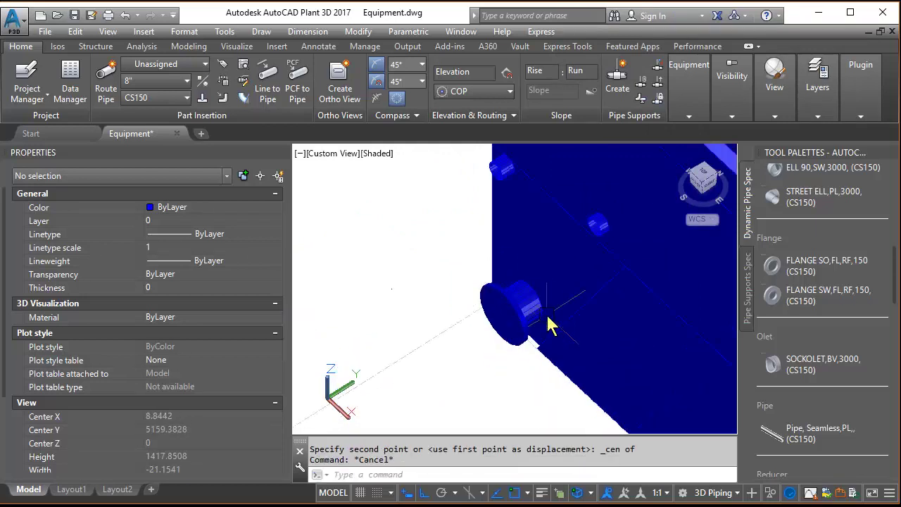
scroll(394, 357, down, 3)
scroll(413, 360, down, 3)
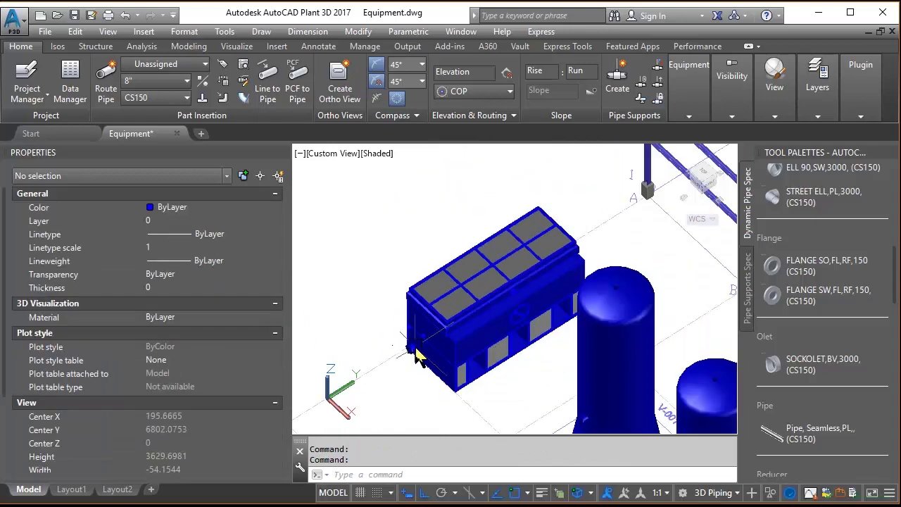
click(281, 153)
scroll(303, 352, up, 3)
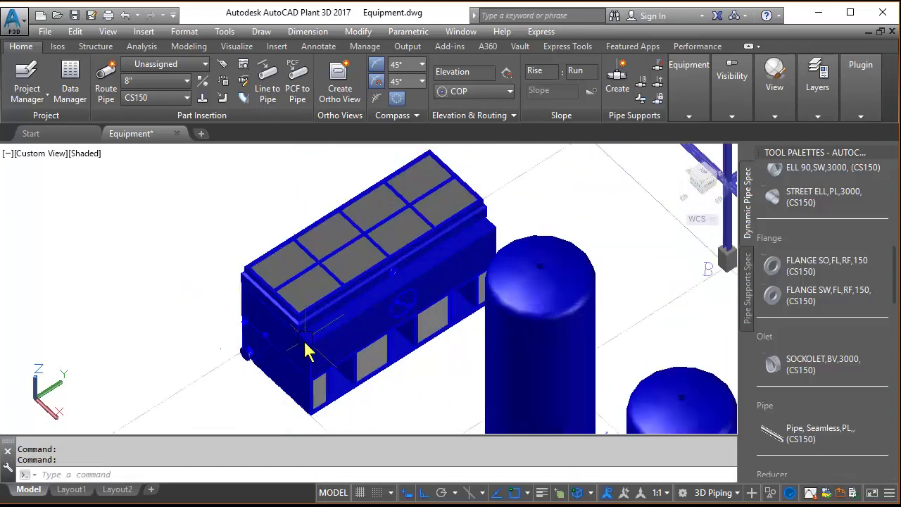
scroll(320, 362, up, 2)
Start a block definition with its base point at the tower's bottom corner.
text(b)
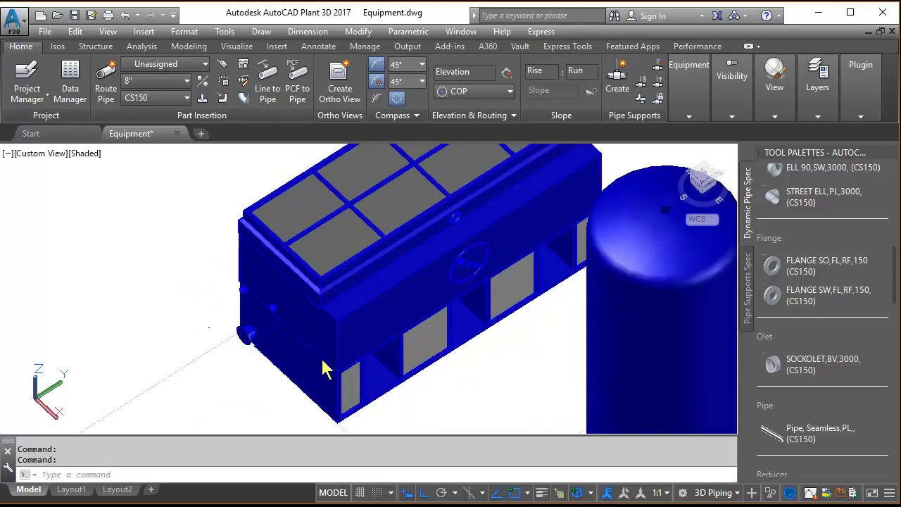
key(Return)
text(Cooling tower)
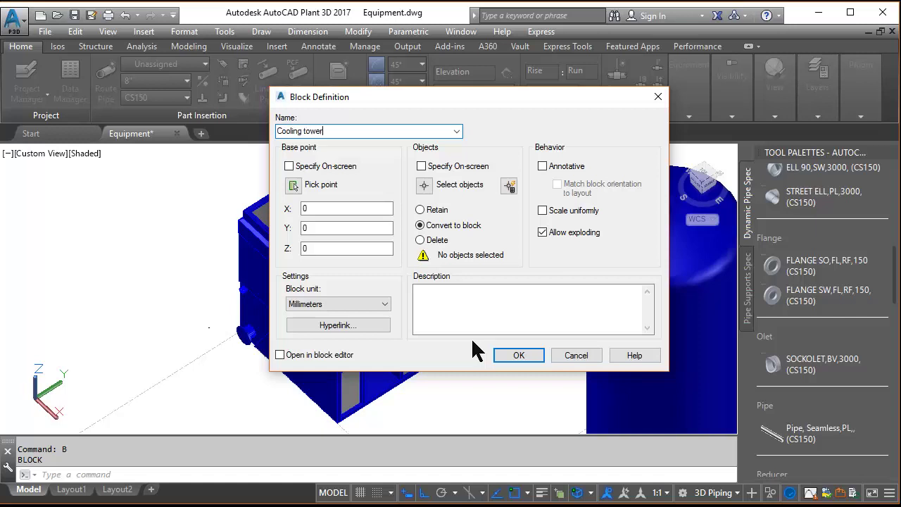
click(298, 168)
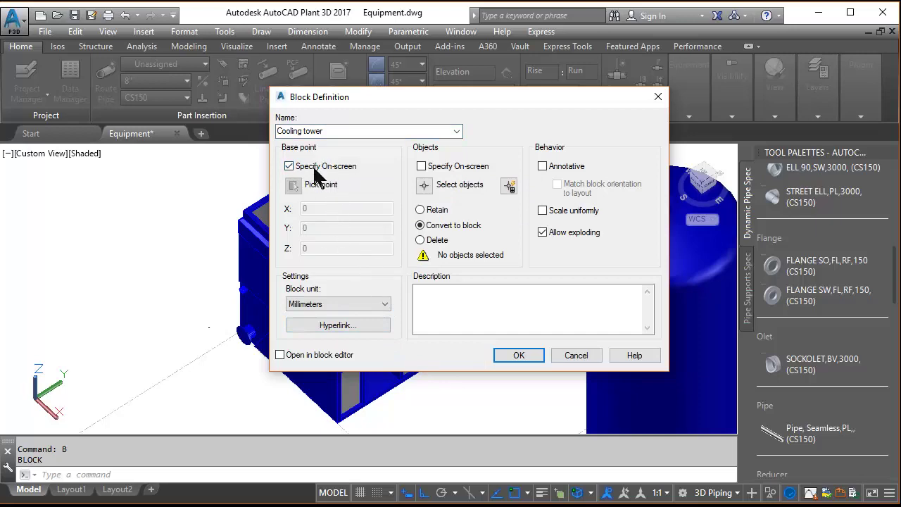
click(314, 169)
click(294, 184)
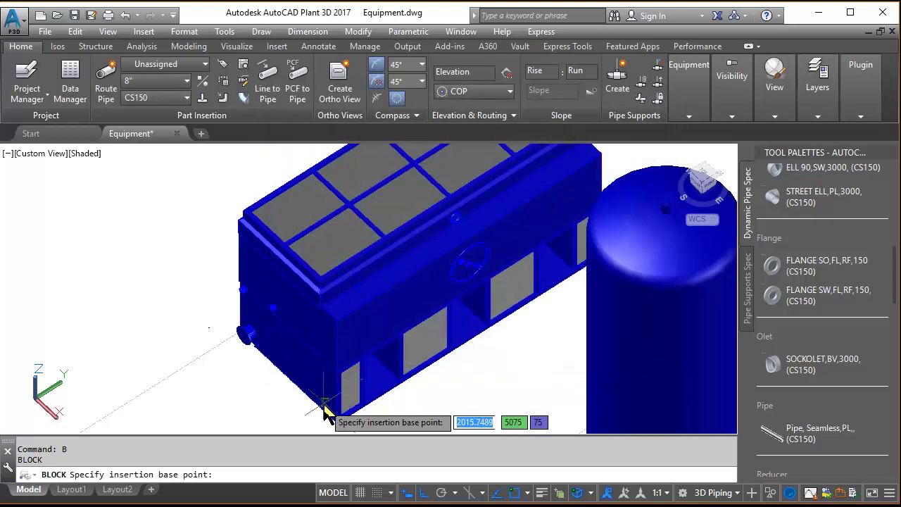
middle_drag(318, 420, 335, 378)
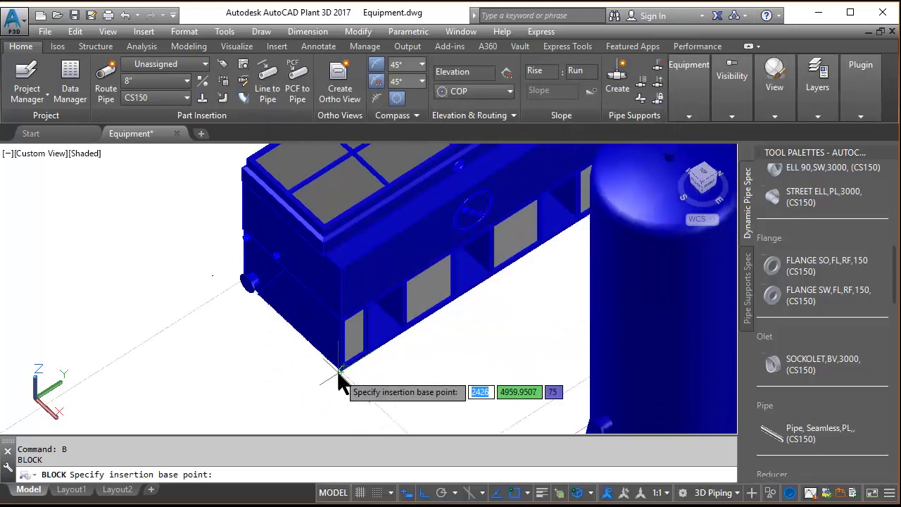
click(340, 371)
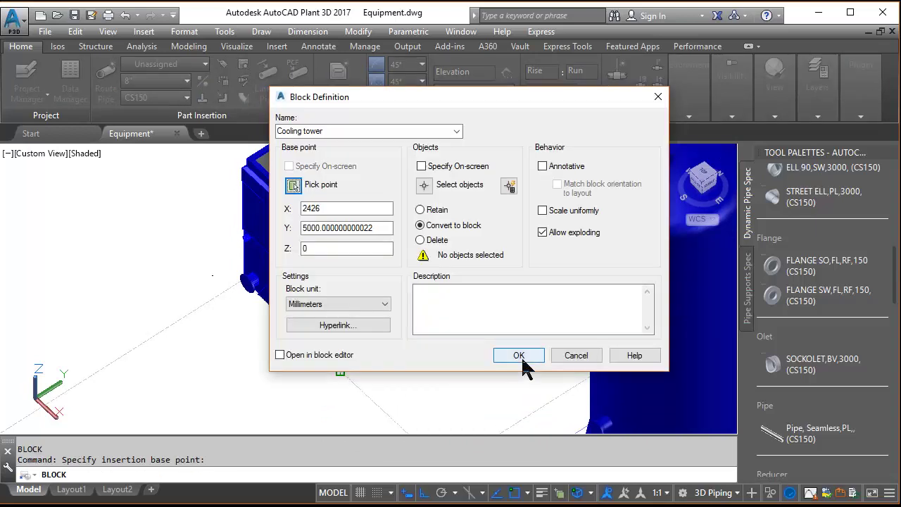
Select the tower body, nozzle and flange as the block's three objects.
click(423, 184)
click(389, 318)
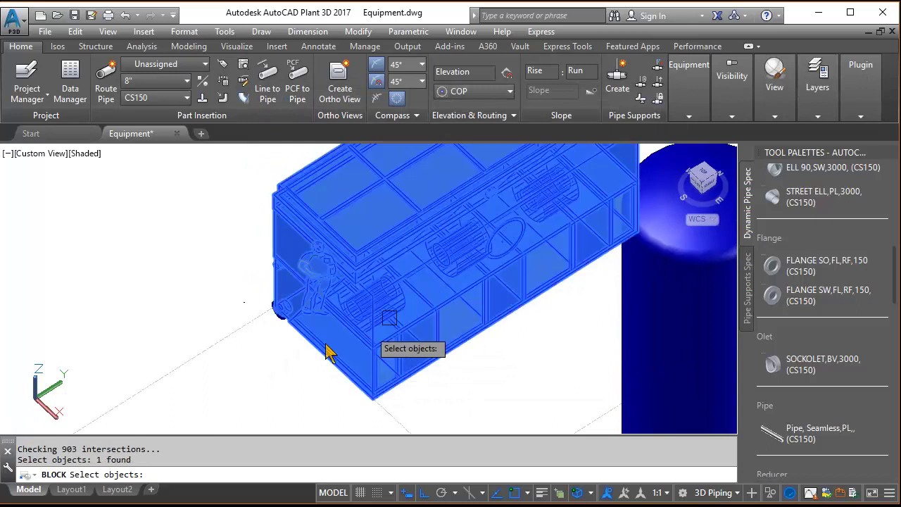
click(246, 373)
click(336, 238)
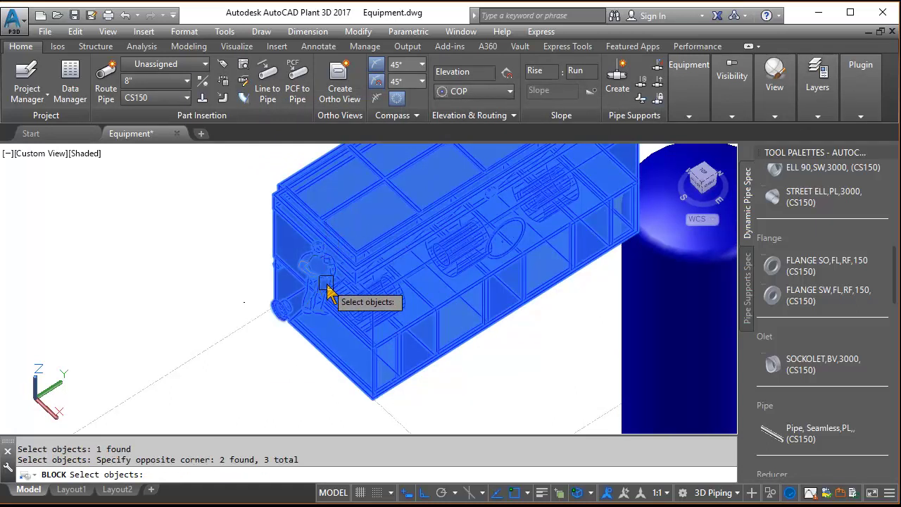
scroll(197, 366, up, 2)
scroll(182, 355, up, 2)
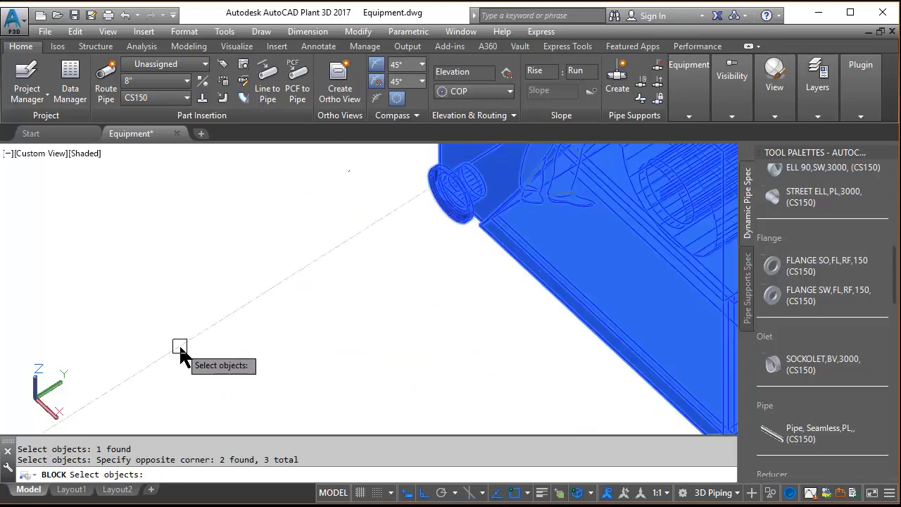
click(196, 334)
scroll(198, 336, down, 2)
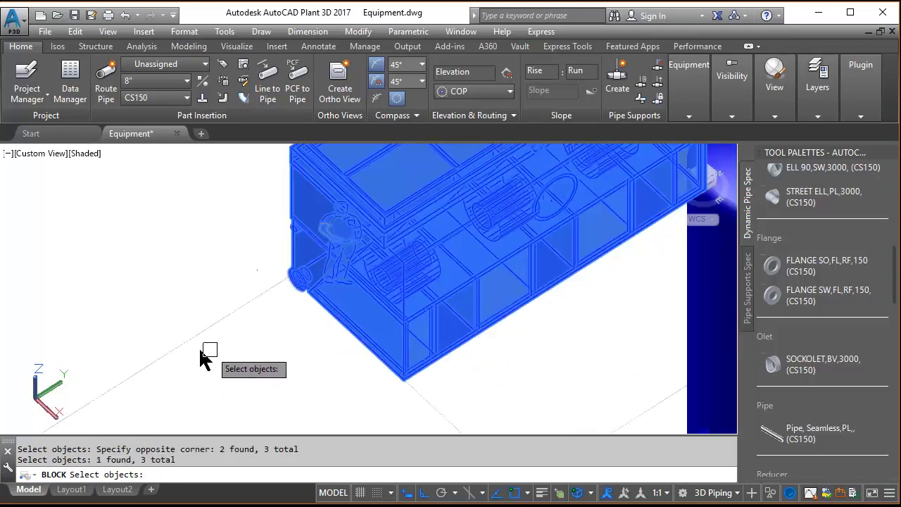
click(178, 344)
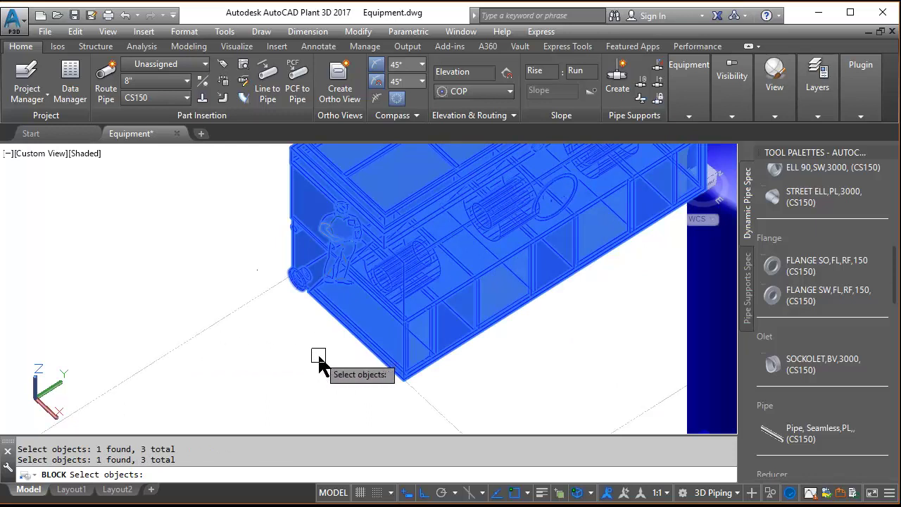
key(Return)
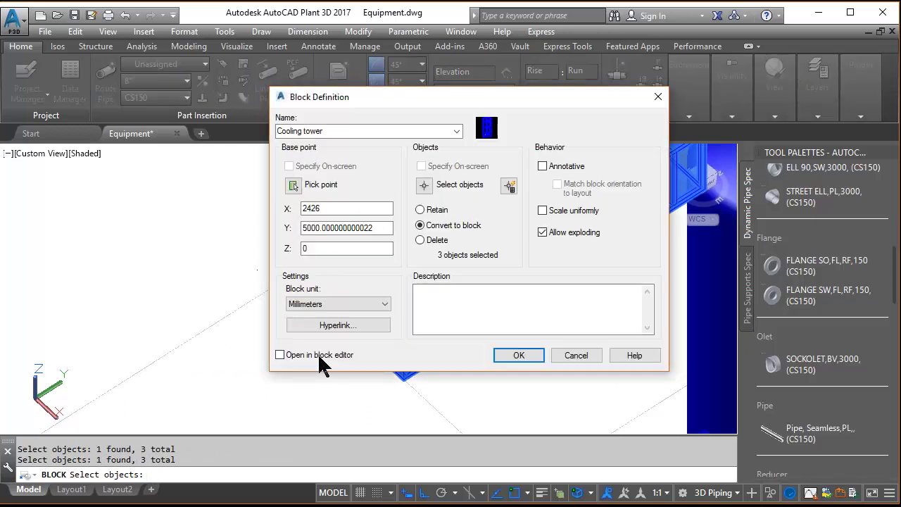
Name the block Cooling tower-1 instead of redefining Cooling tower, keeping Convert to block.
click(515, 356)
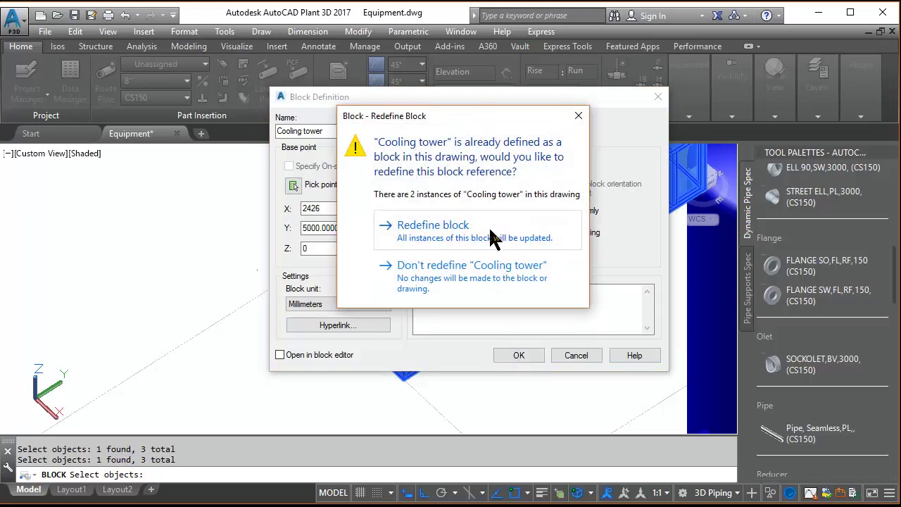
click(491, 237)
click(547, 242)
text(-1)
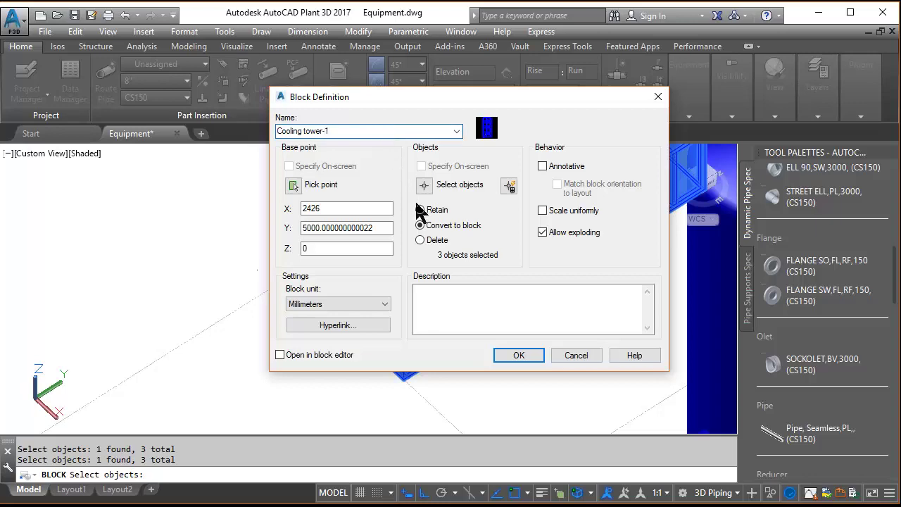
click(516, 353)
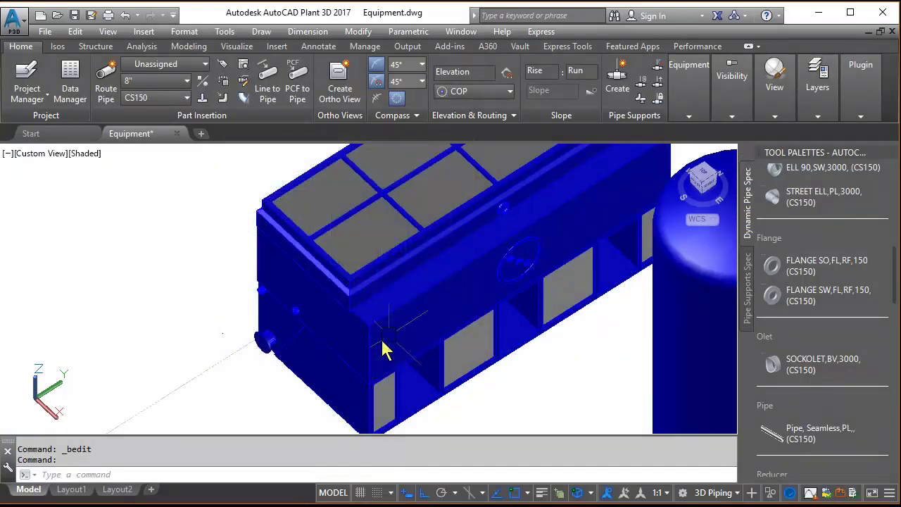
Convert the Cooling tower-1 block to Misc Equipment with its base point at the bottom corner.
mouse_move(383, 348)
middle_down()
mouse_move(376, 316)
mouse_move(346, 362)
middle_up()
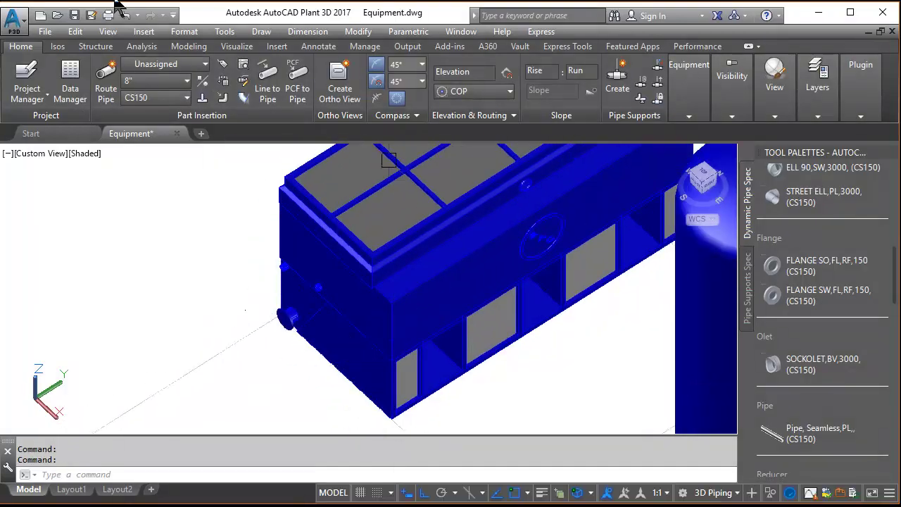
click(690, 105)
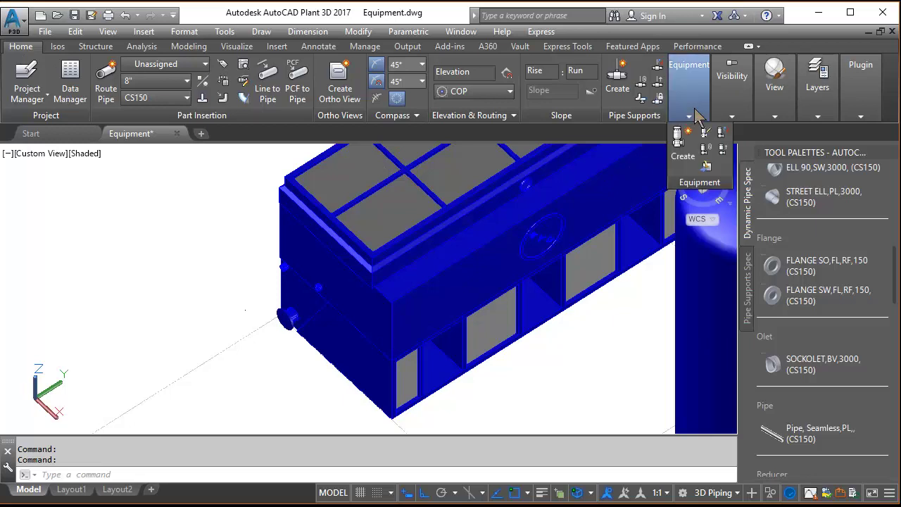
click(723, 133)
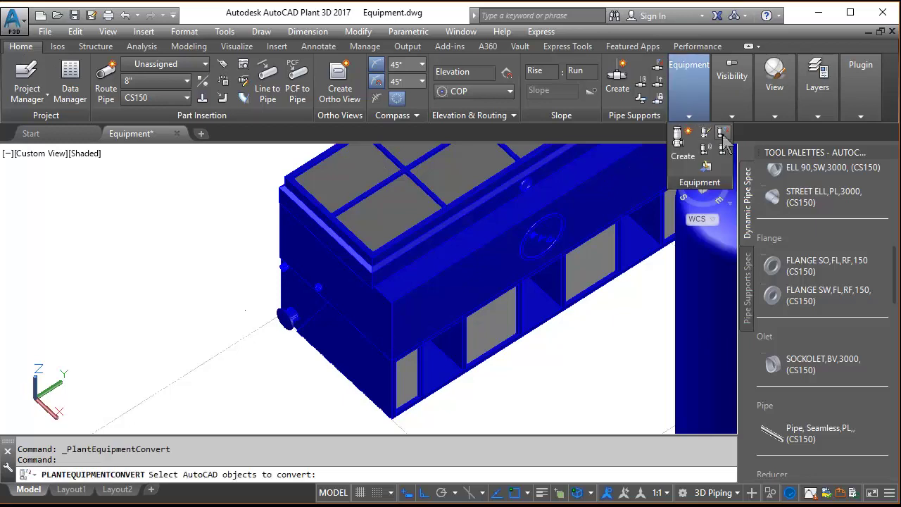
click(279, 197)
key(Return)
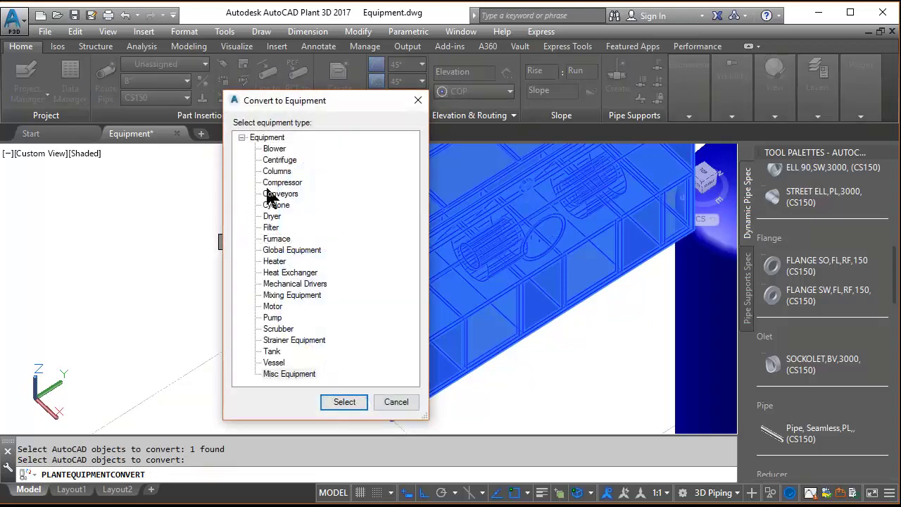
click(285, 378)
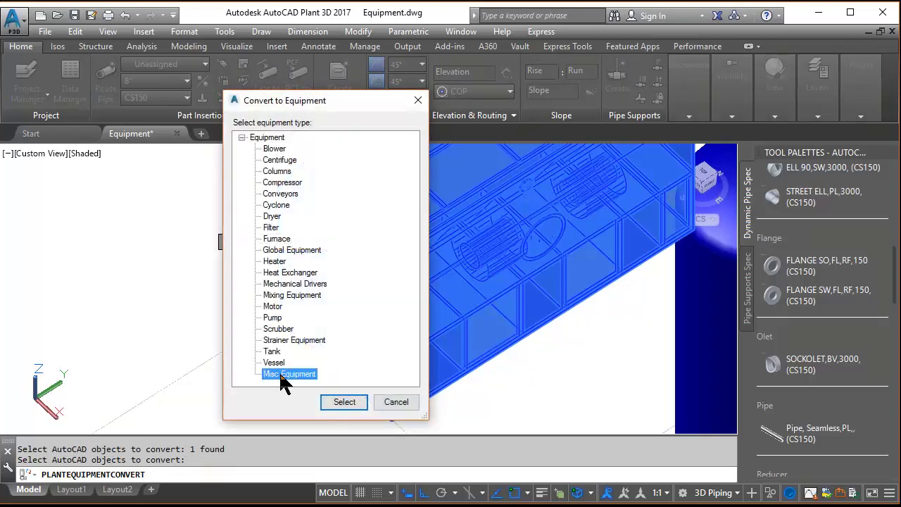
click(342, 403)
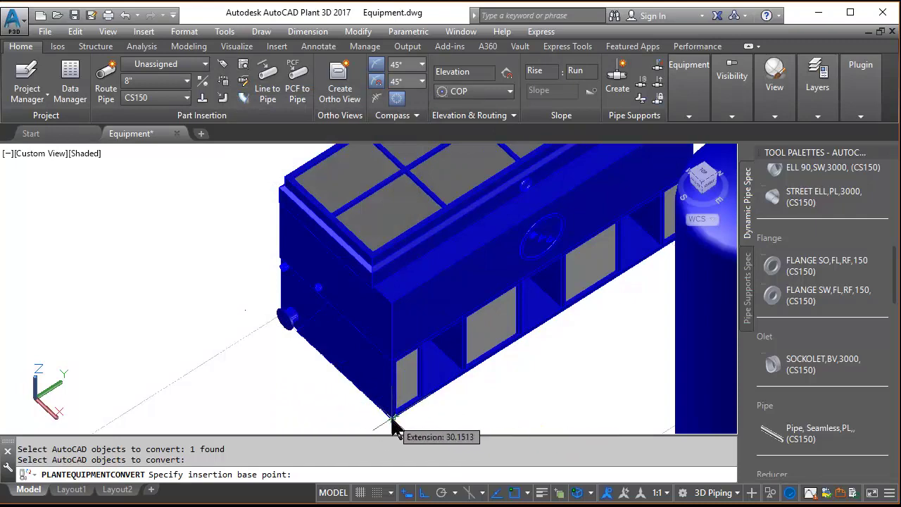
scroll(386, 429, up, 3)
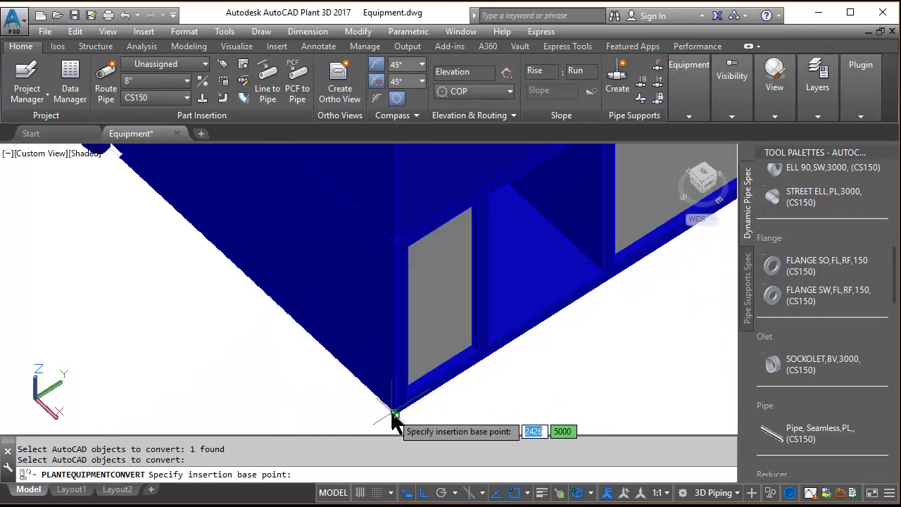
click(395, 414)
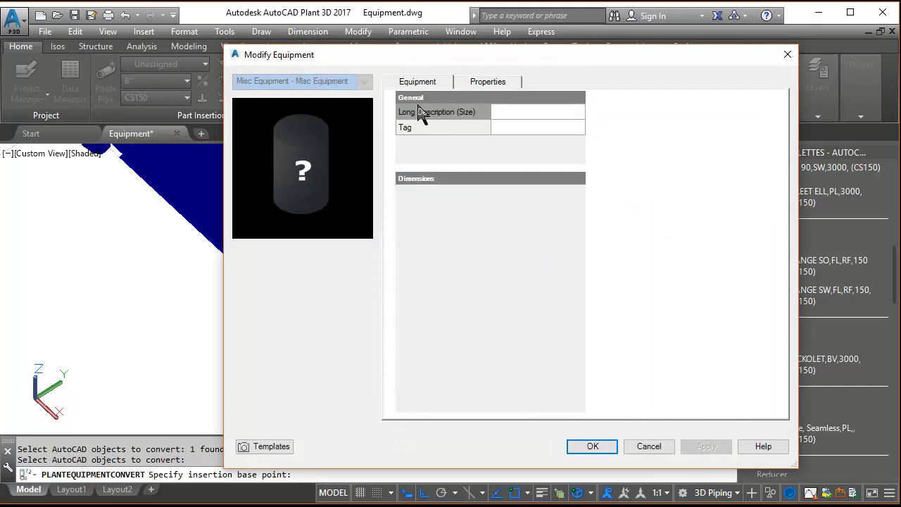
Assign equipment tag U-001, review its properties, and finish placing the equipment.
click(520, 128)
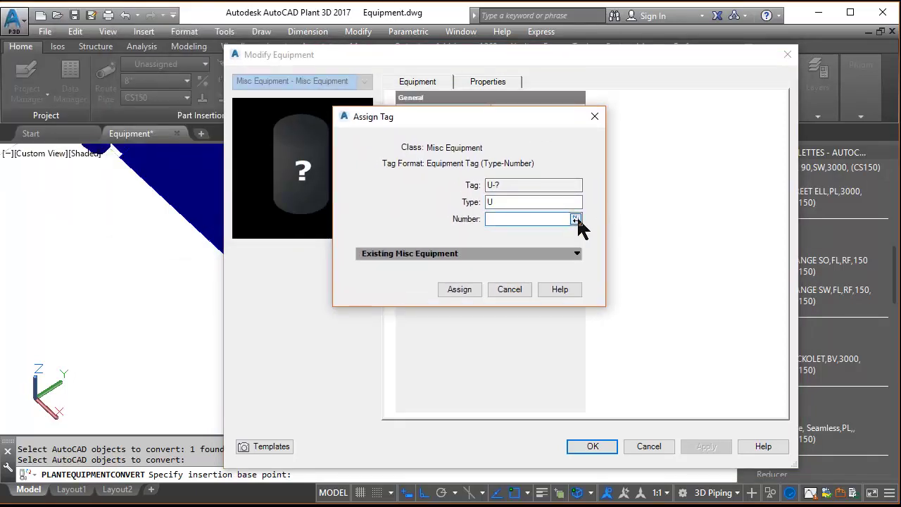
click(461, 291)
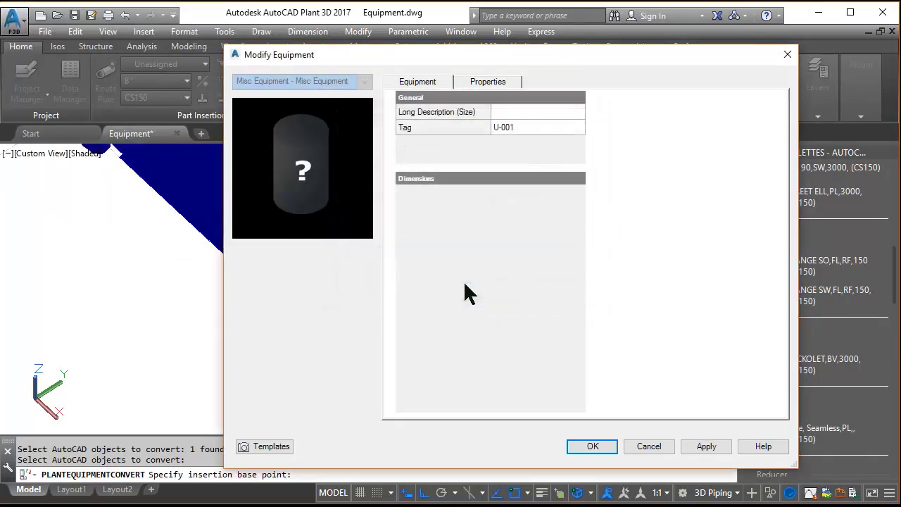
click(491, 85)
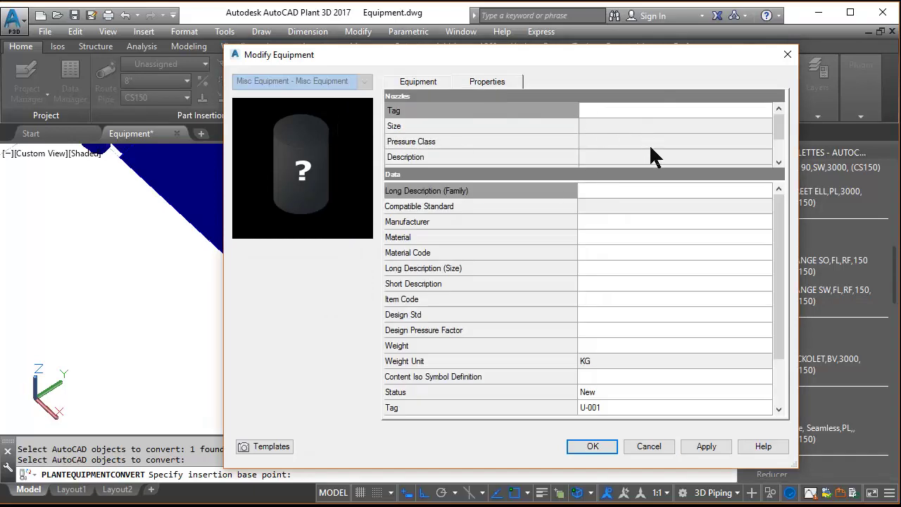
click(593, 451)
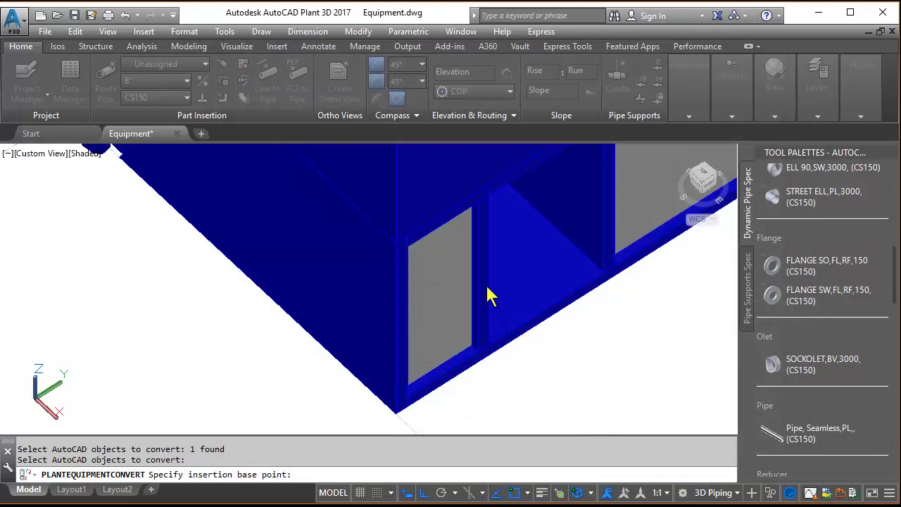
scroll(539, 352, down, 3)
click(512, 377)
scroll(431, 296, up, 2)
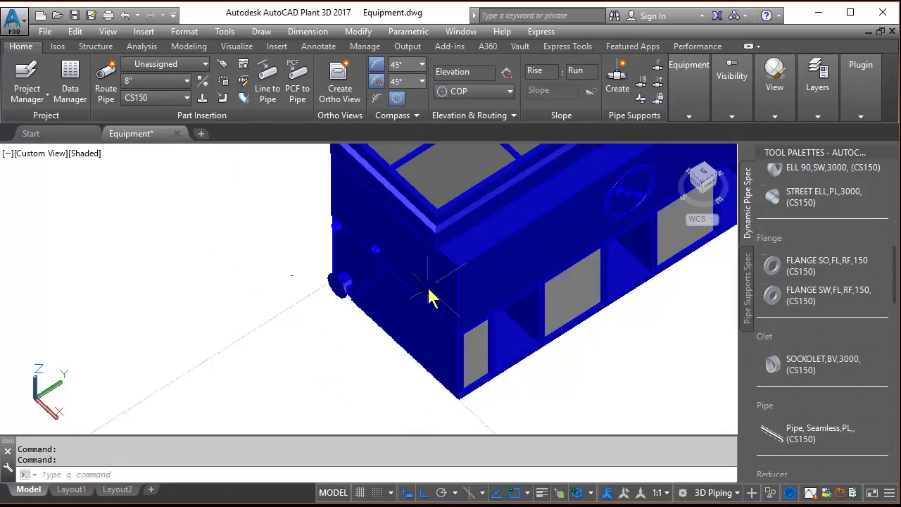
click(431, 296)
scroll(380, 345, down, 3)
Place a 4" flanged nozzle N-1 at the centre of U-001's end flange, pointing outward.
scroll(342, 352, down, 2)
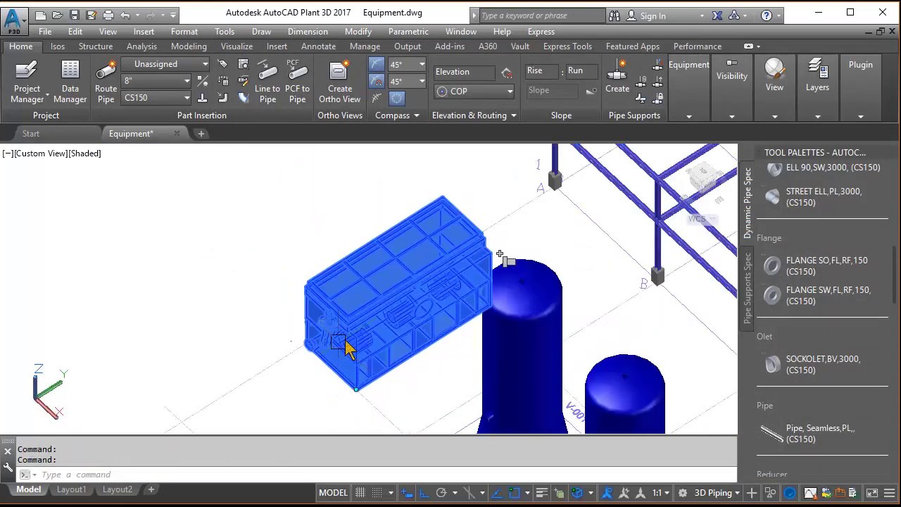
scroll(483, 313, up, 2)
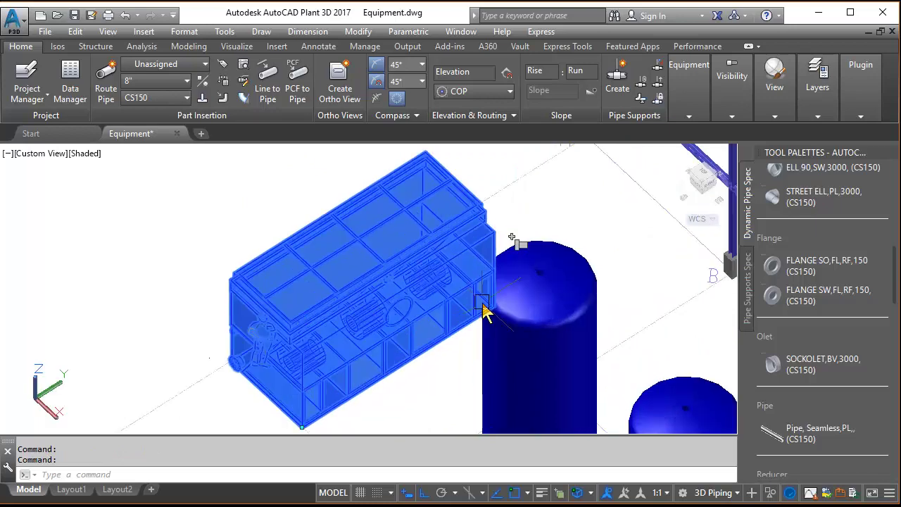
click(524, 251)
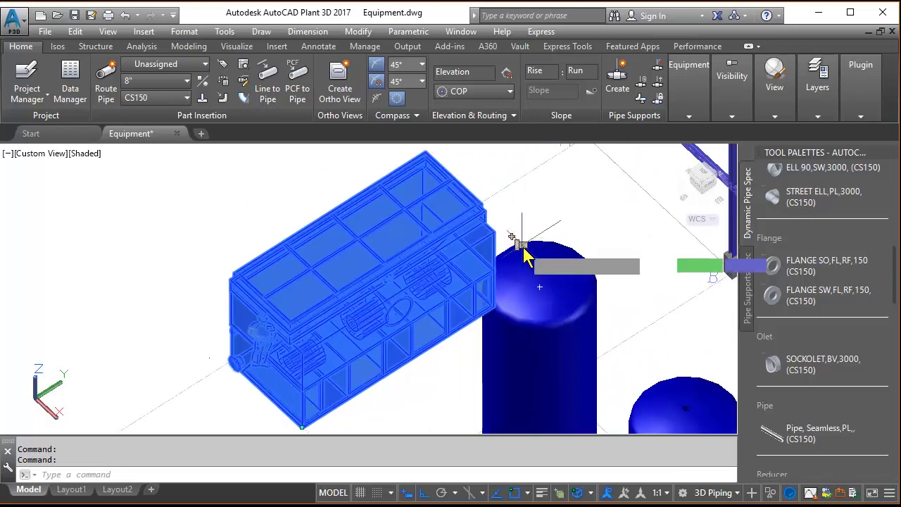
scroll(207, 386, up, 2)
scroll(221, 358, up, 2)
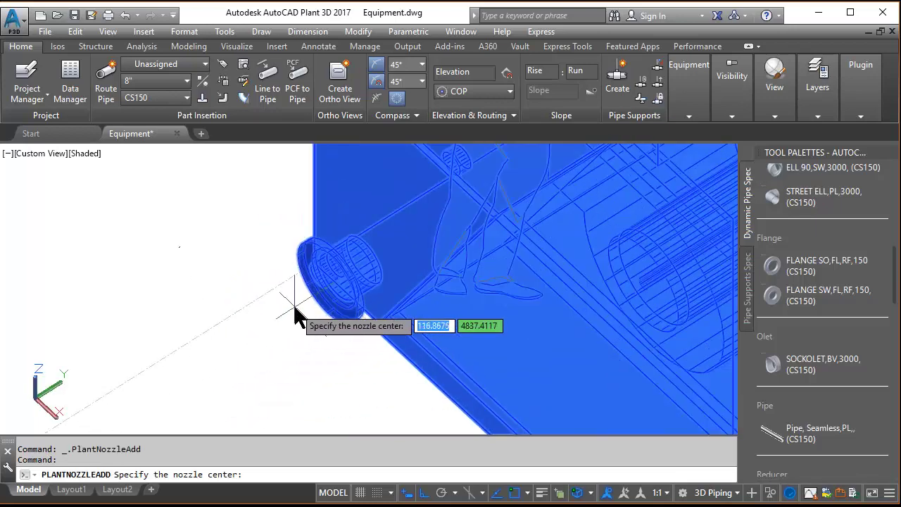
scroll(298, 320, up, 2)
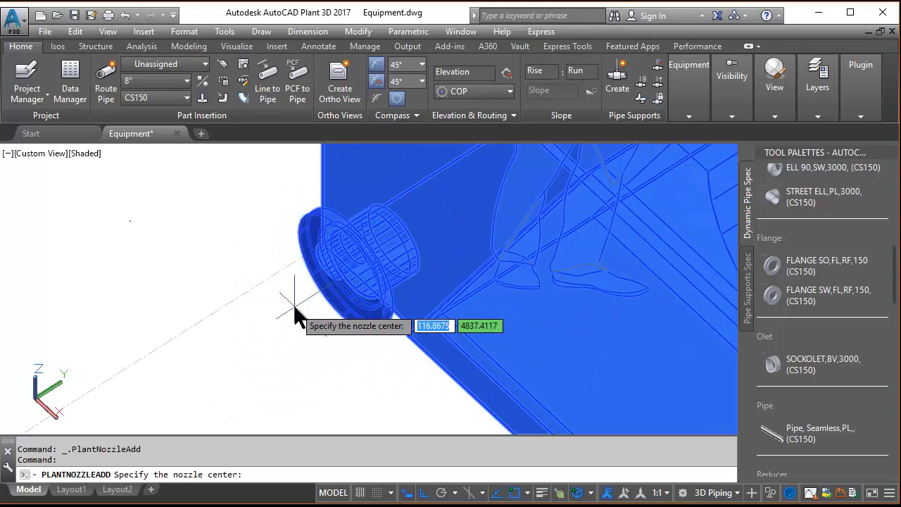
shift+right_click(258, 375)
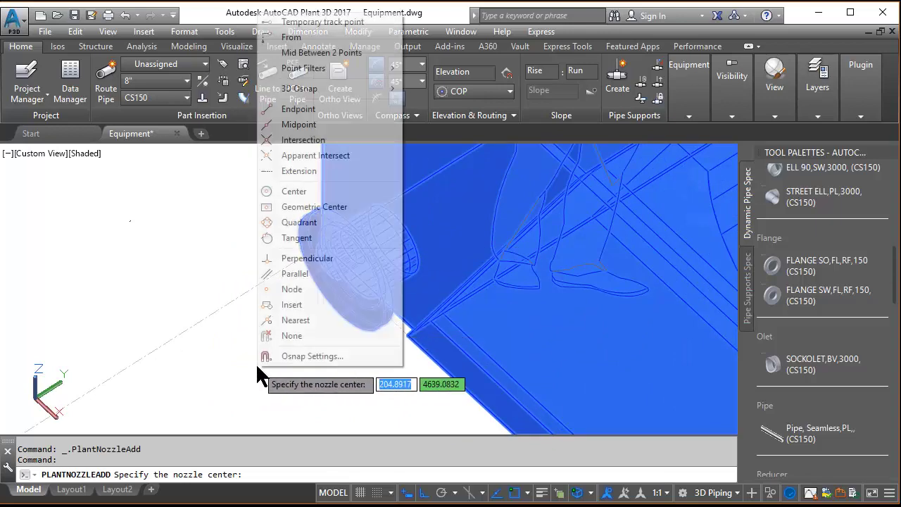
click(314, 191)
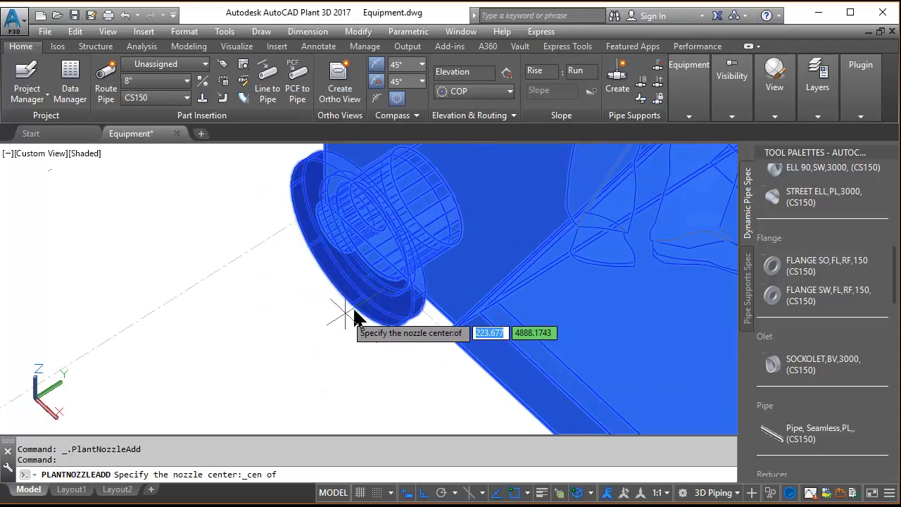
click(358, 314)
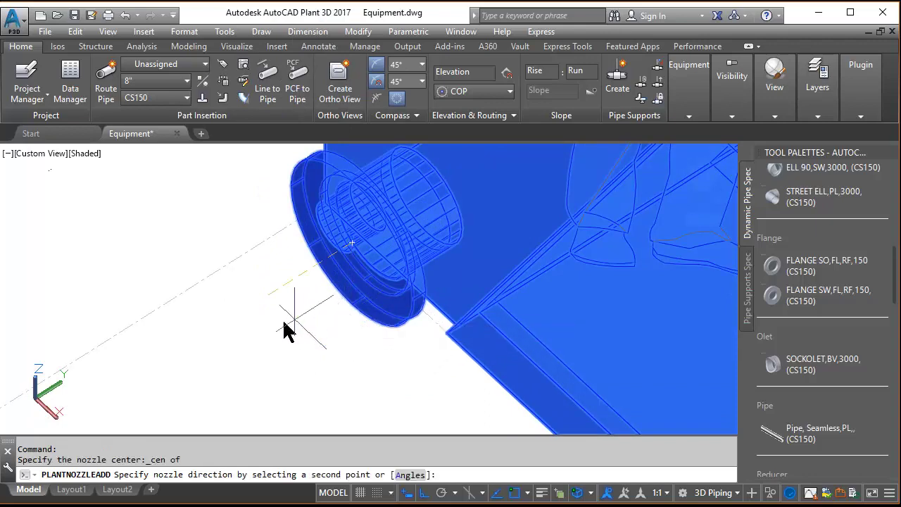
click(236, 325)
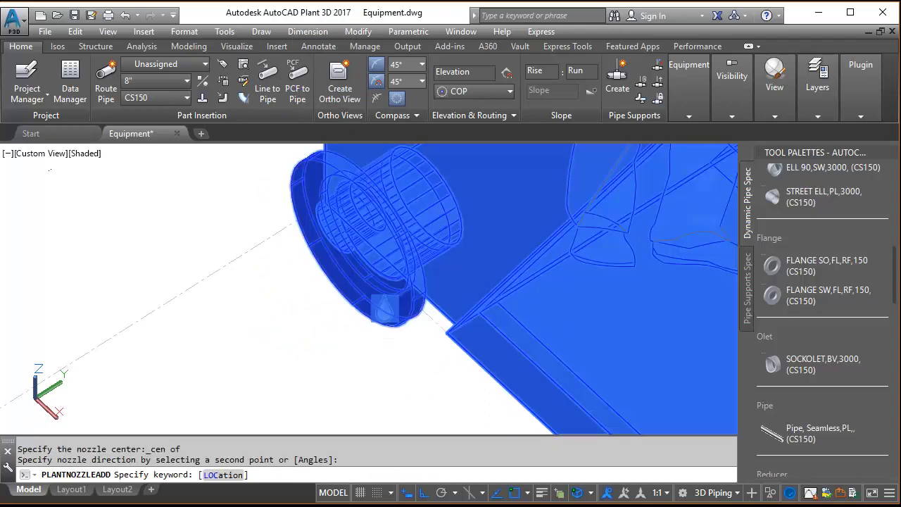
drag(167, 116, 309, 116)
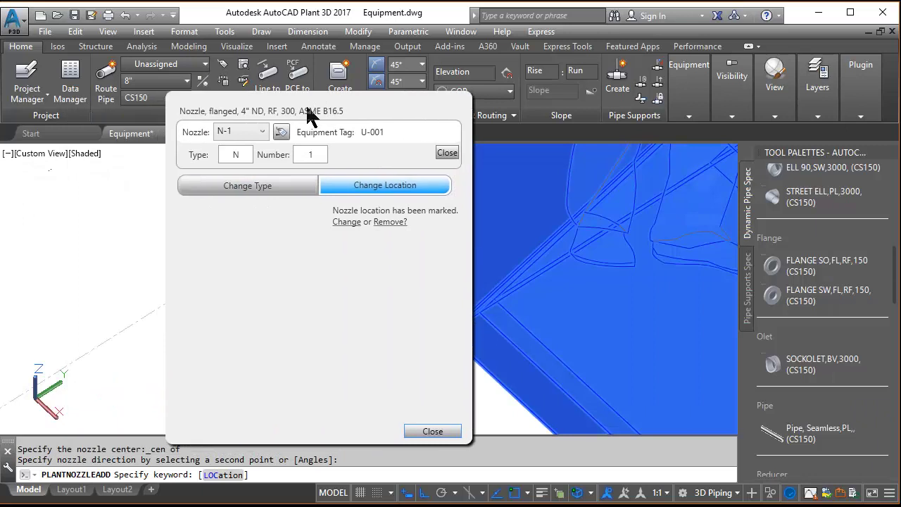
Change nozzle N-1 to 'Nozzle, flanged, 8" ND, RF, 150' with size 8" and pressure class 150.
click(231, 184)
click(285, 274)
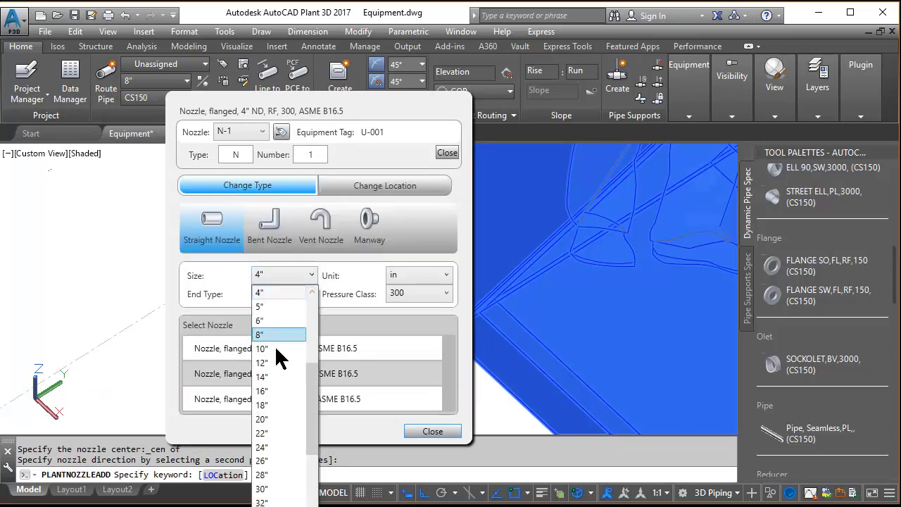
click(275, 335)
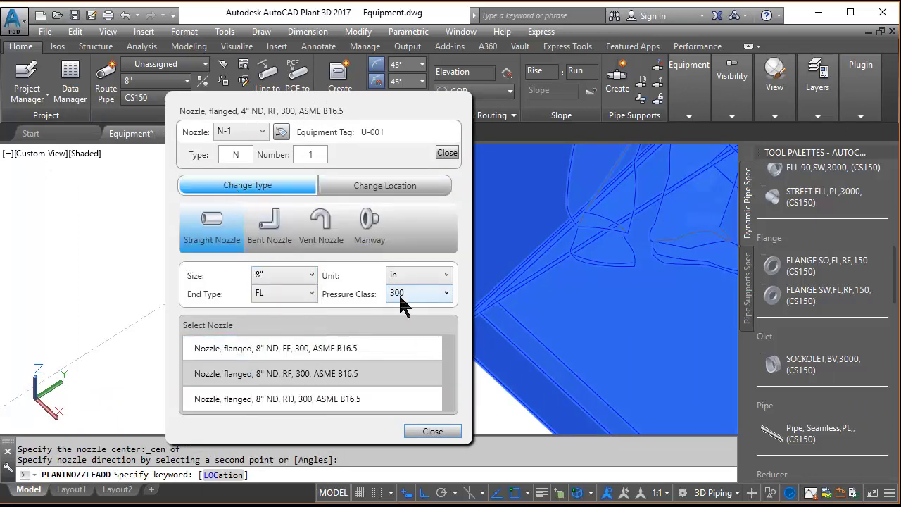
click(407, 293)
click(398, 324)
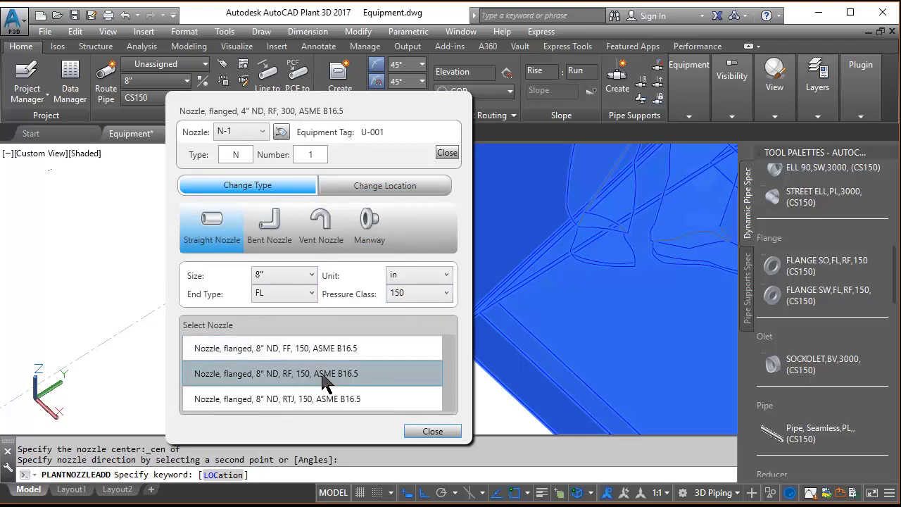
click(322, 374)
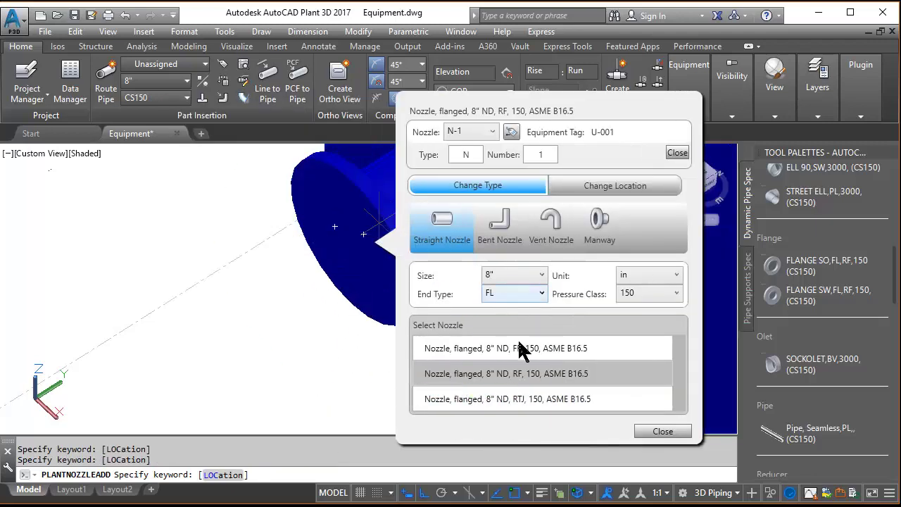
click(654, 433)
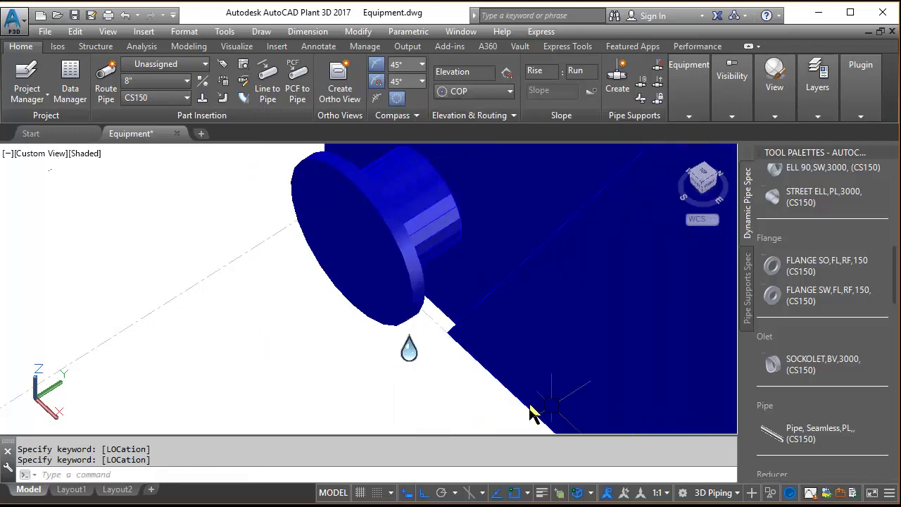
Route an 8" CS150 pipe out of nozzle N-1 with one elbow.
click(406, 314)
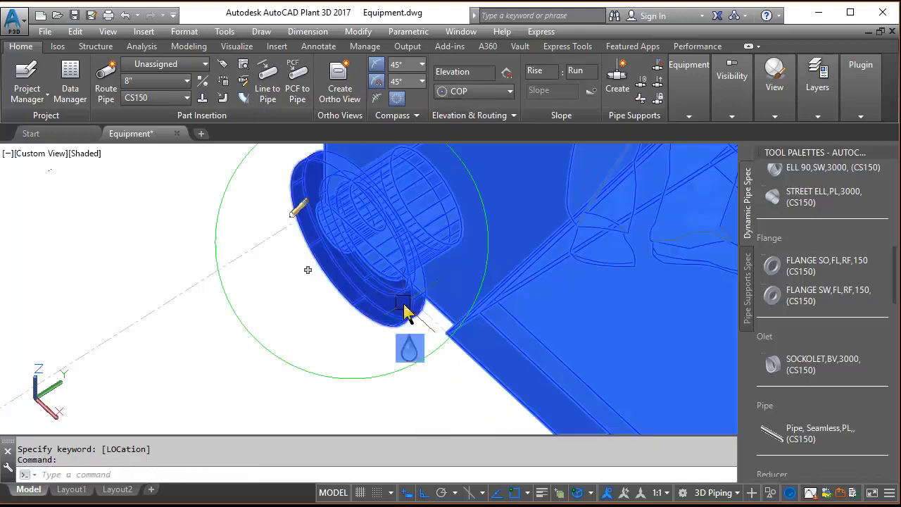
click(308, 272)
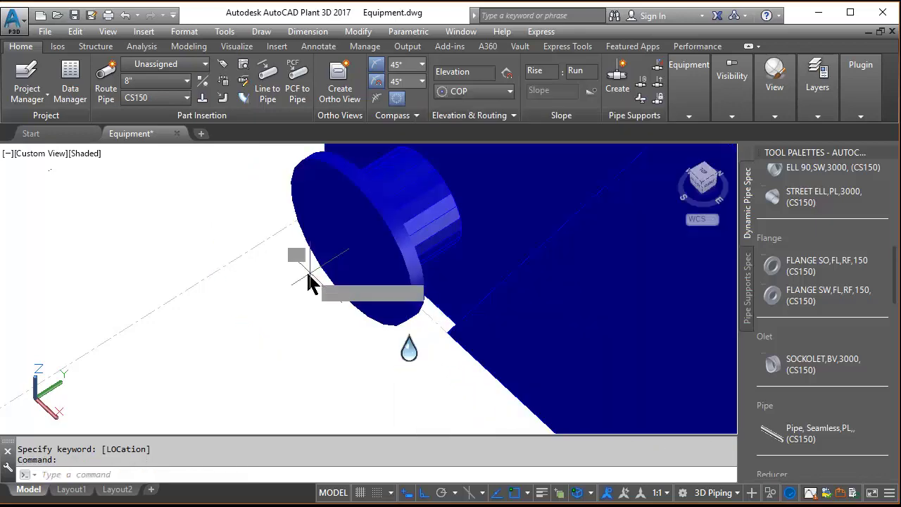
middle_drag(271, 282, 373, 282)
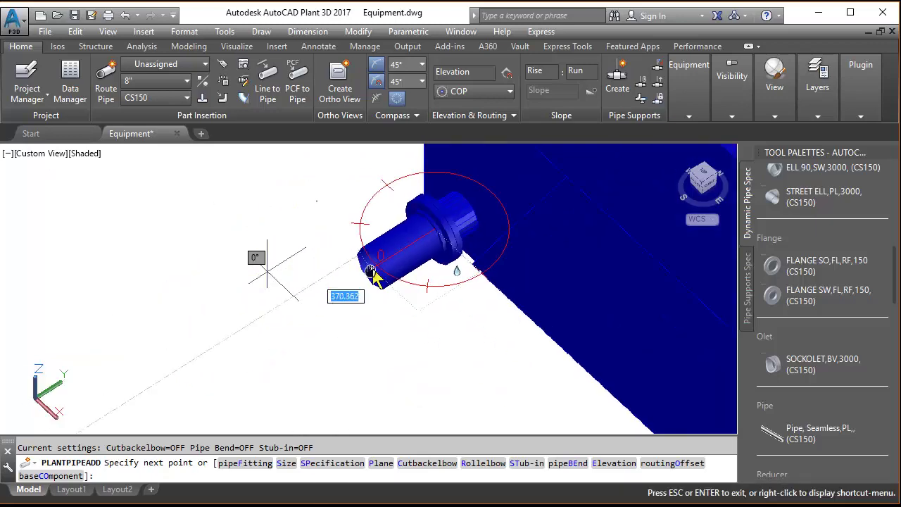
click(234, 368)
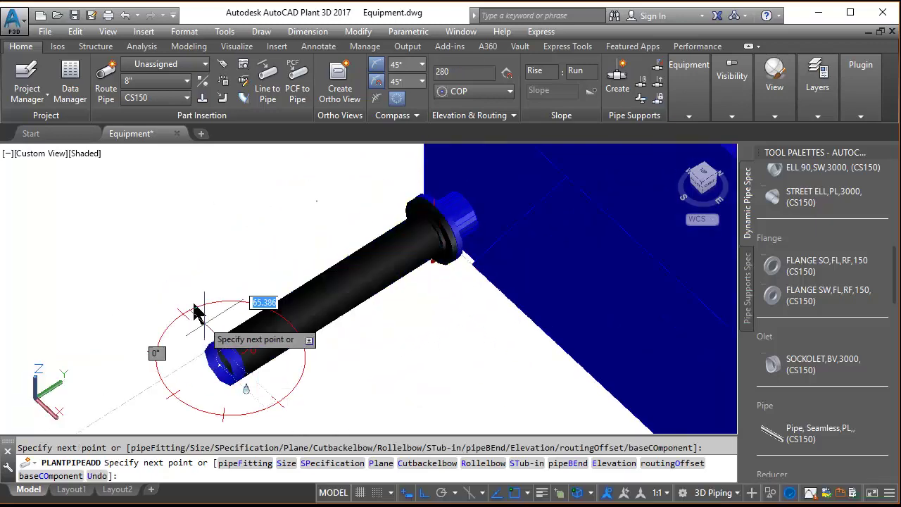
click(149, 255)
key(Escape)
scroll(221, 302, down, 5)
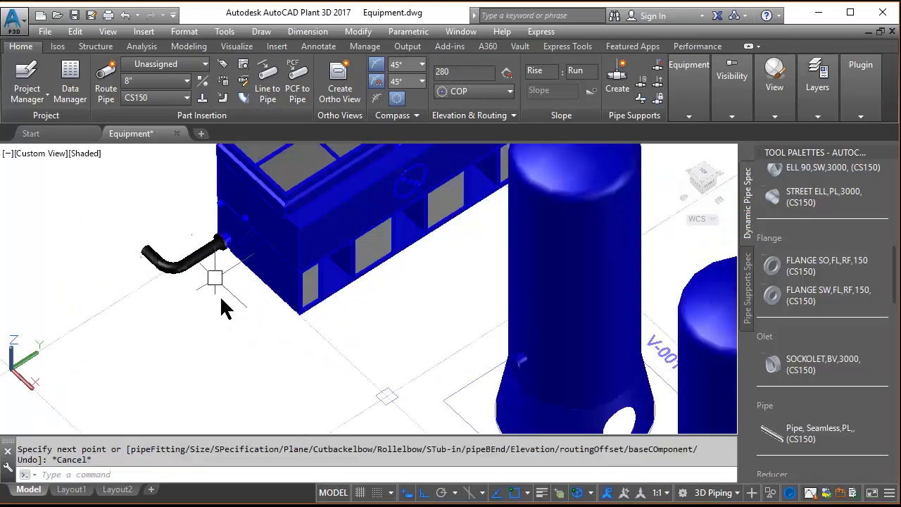
scroll(246, 402, down, 1)
scroll(245, 402, up, 3)
scroll(245, 401, down, 2)
middle_drag(246, 405, 255, 384)
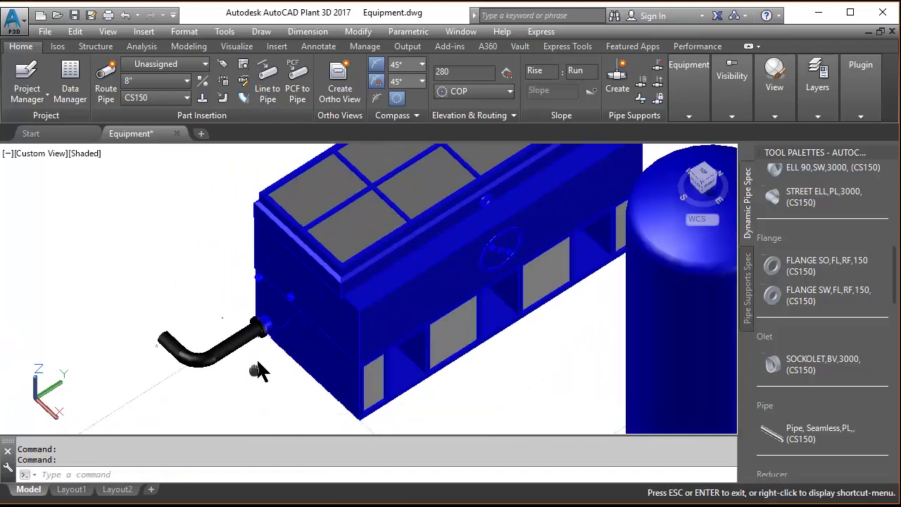
click(60, 47)
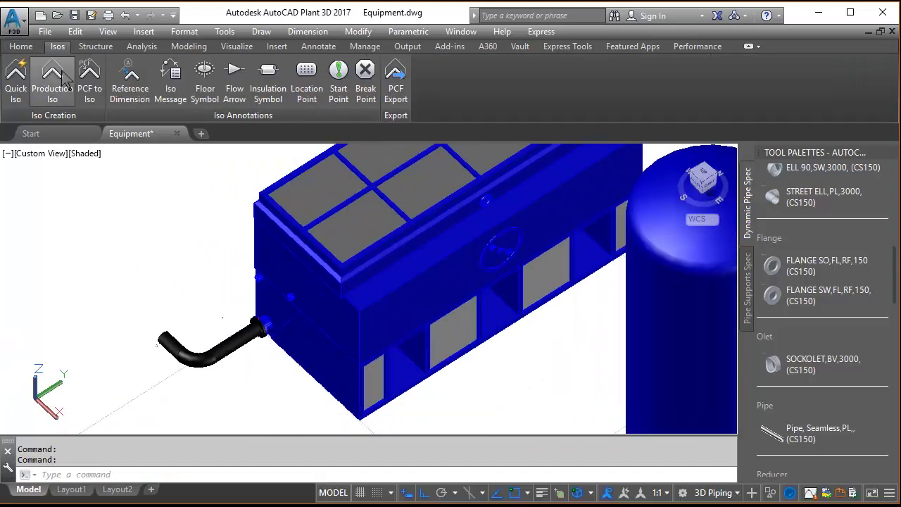
Generate a Check_A2 quick isometric of the pipe run and open UserDefinedLine.dwg.
click(15, 91)
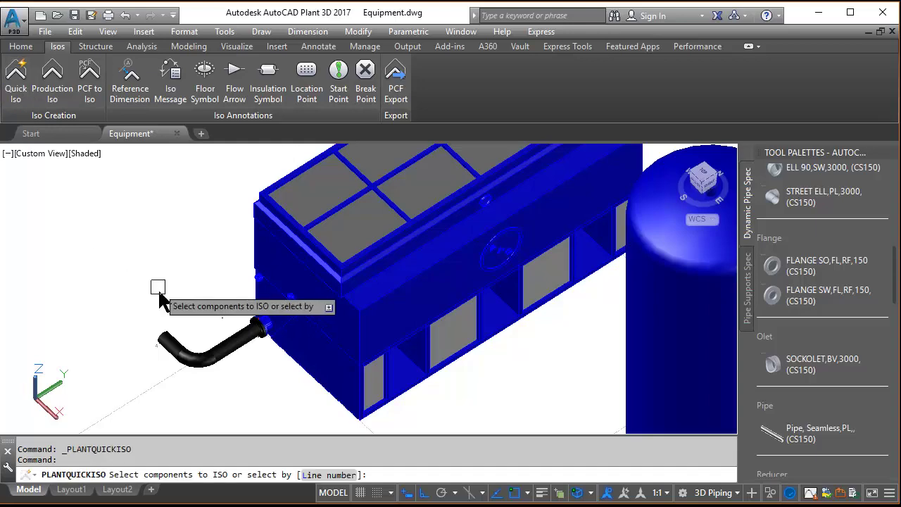
click(299, 308)
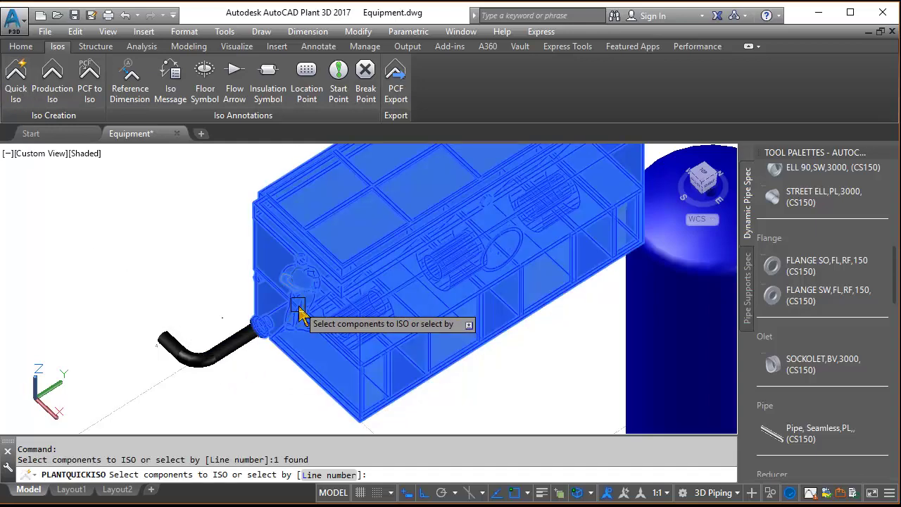
click(112, 381)
click(262, 306)
scroll(257, 353, up, 2)
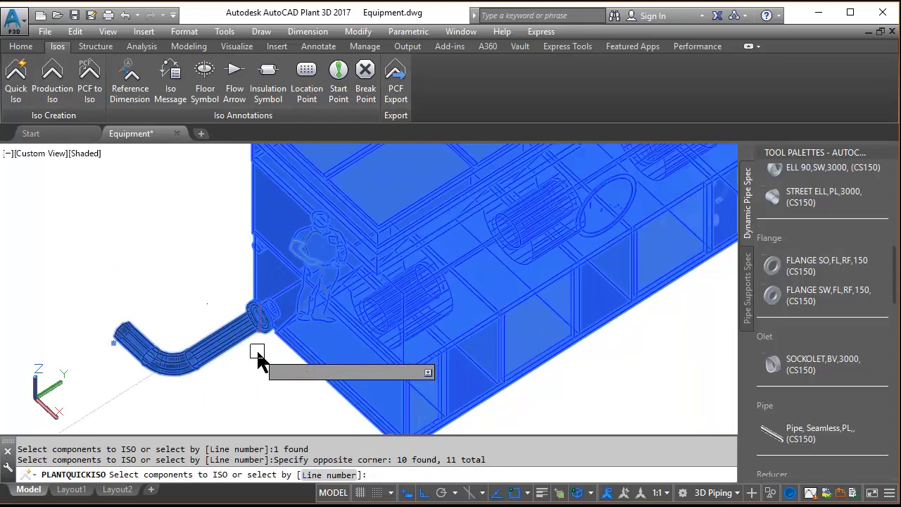
key(Return)
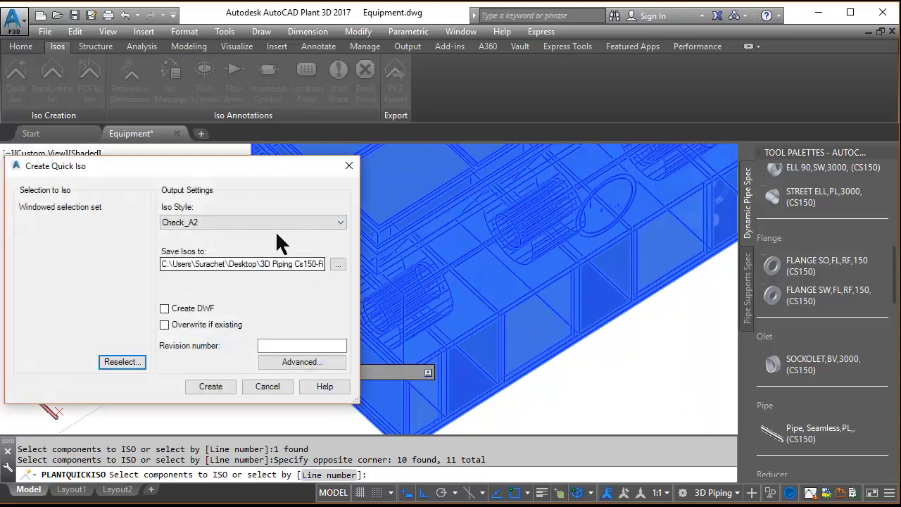
click(217, 392)
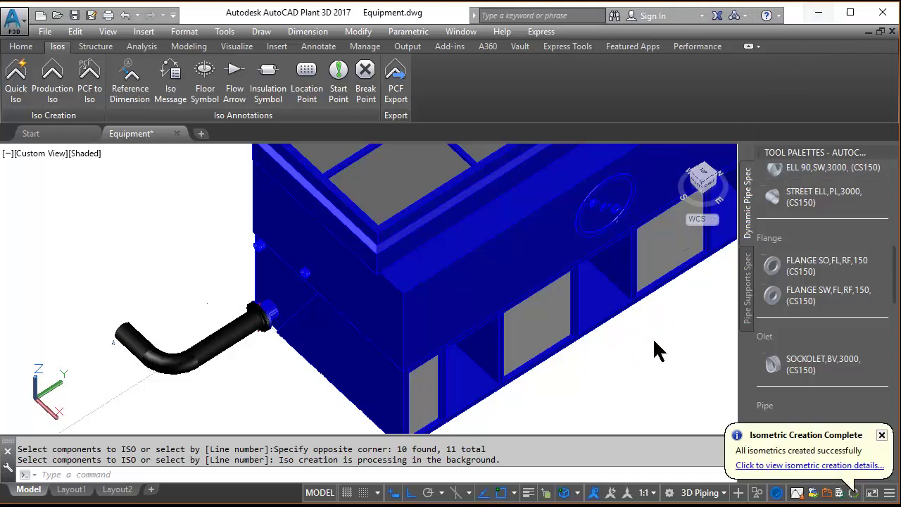
click(768, 465)
click(338, 284)
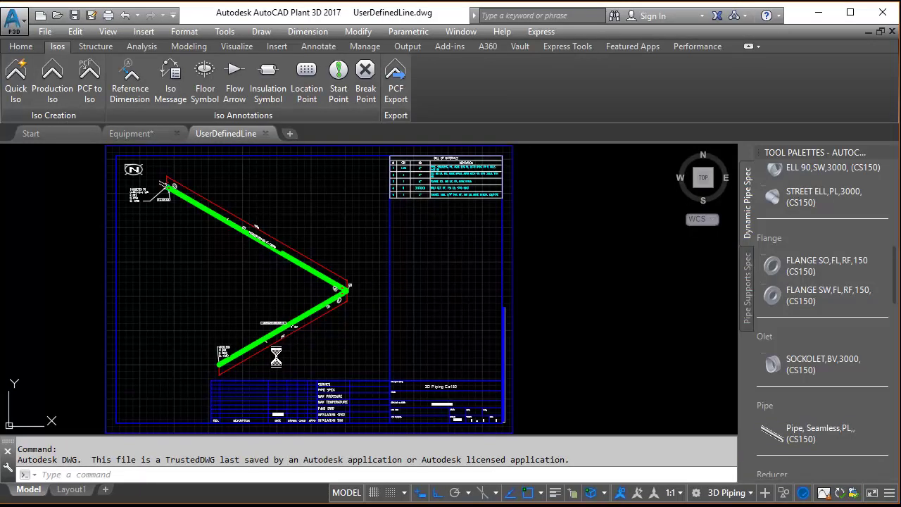
Zoom in on the 'CONNECTED TO U-001-N-1 150' note, then zoom back out to the full sheet.
scroll(289, 313, up, 1)
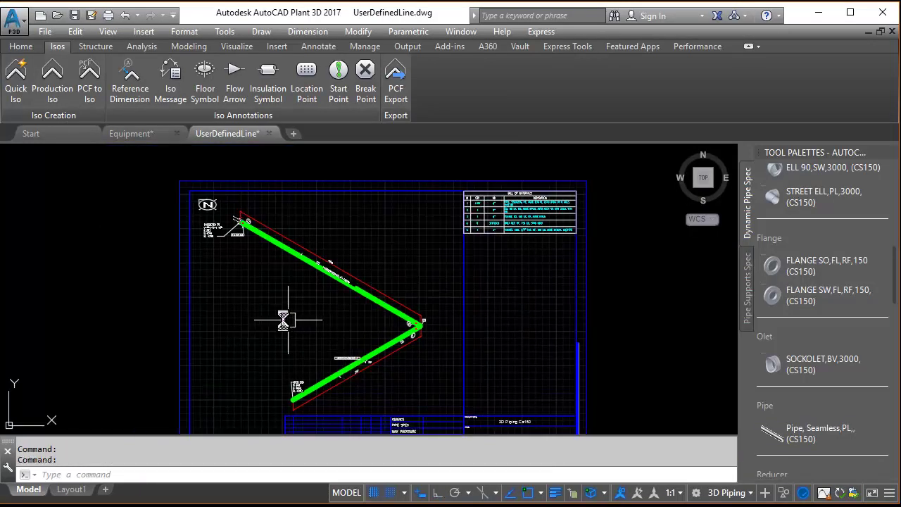
scroll(358, 368, up, 4)
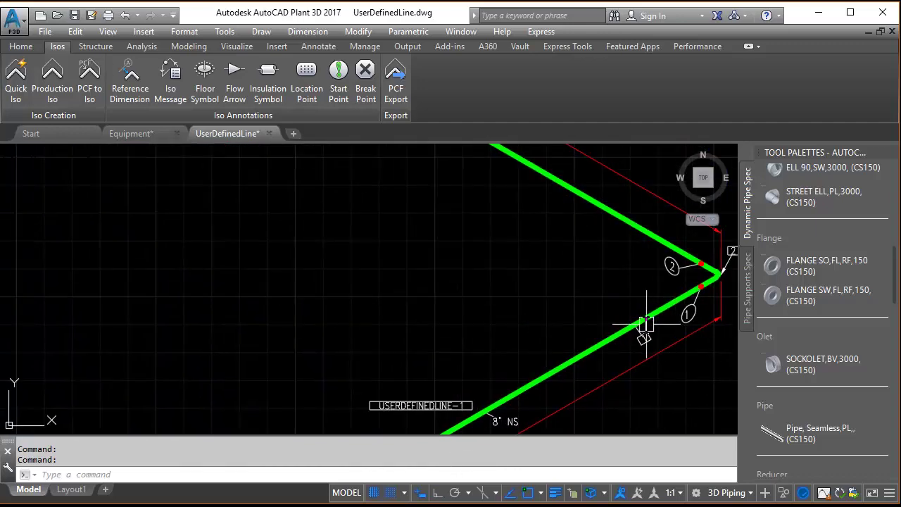
mouse_move(643, 322)
middle_down()
mouse_move(591, 408)
mouse_move(322, 302)
mouse_move(391, 339)
middle_up()
scroll(352, 272, up, 2)
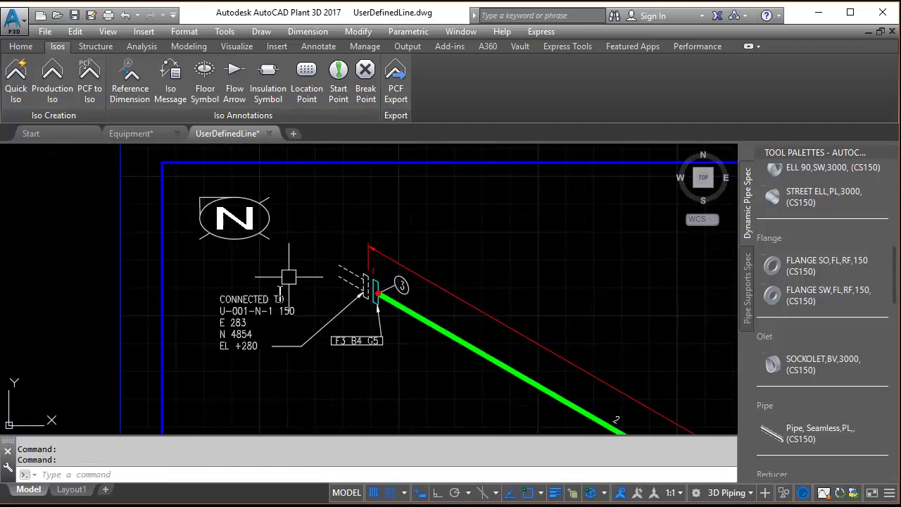
scroll(352, 268, up, 1)
scroll(282, 338, up, 3)
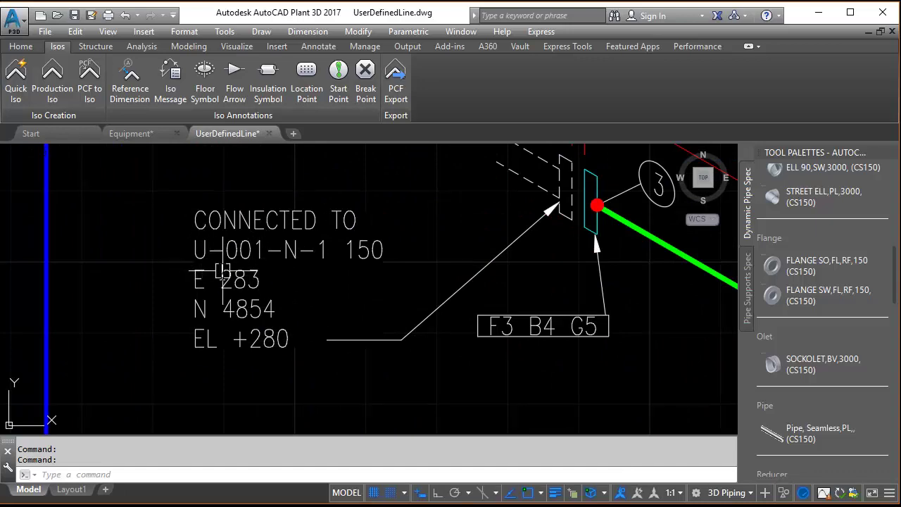
mouse_move(222, 272)
scroll(223, 272, down, 5)
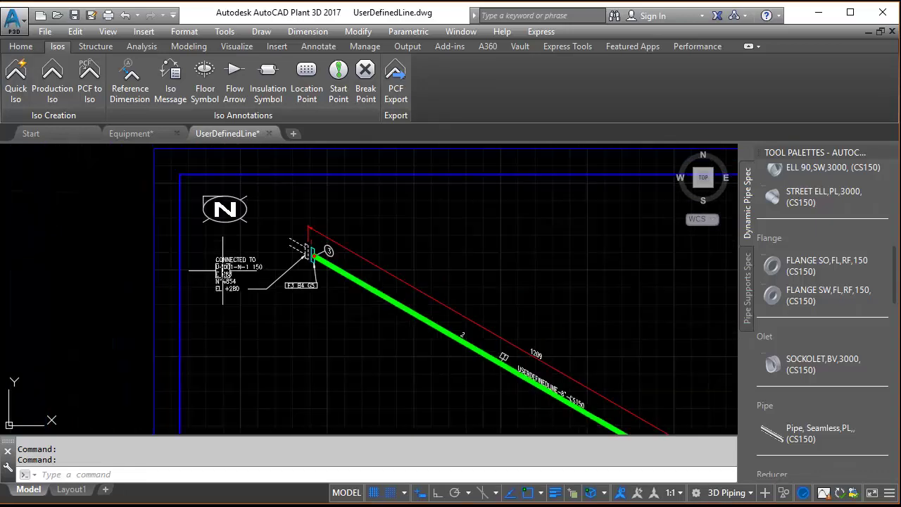
scroll(278, 267, down, 1)
scroll(279, 267, down, 2)
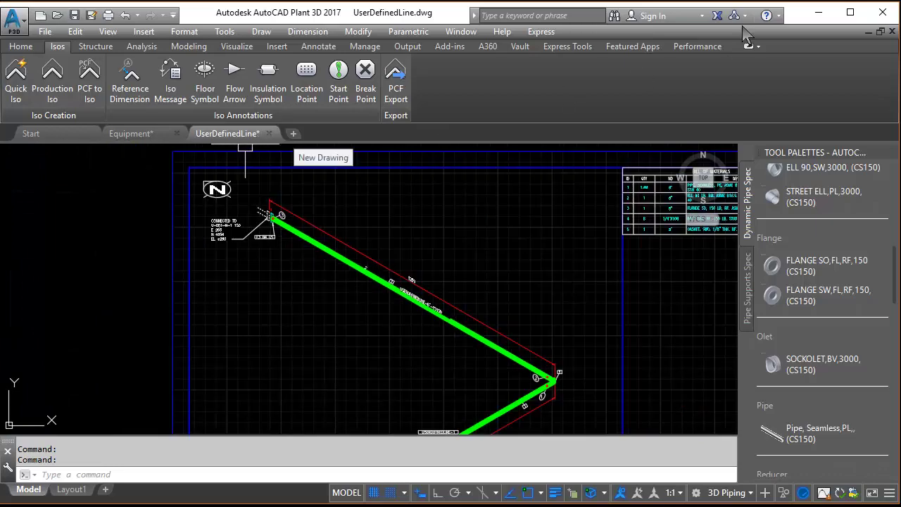